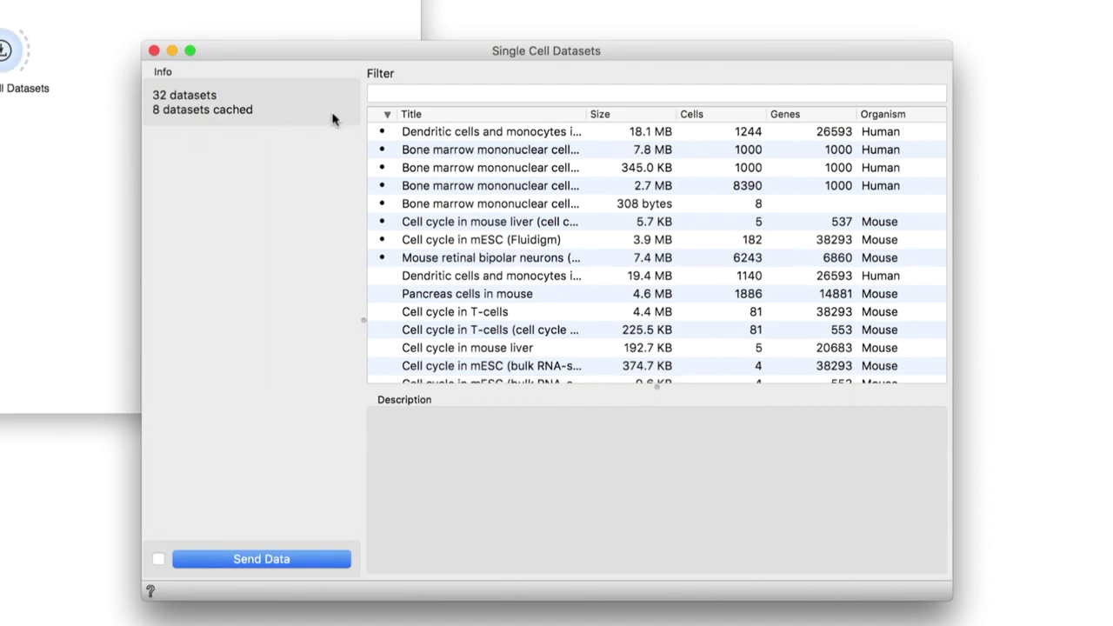
# Step: Pick the 7.8 MB Bone marrow mononuclear cells with AML (sample) dataset and close the browser
pyautogui.moveTo(586, 113); pyautogui.dragTo(760, 113)
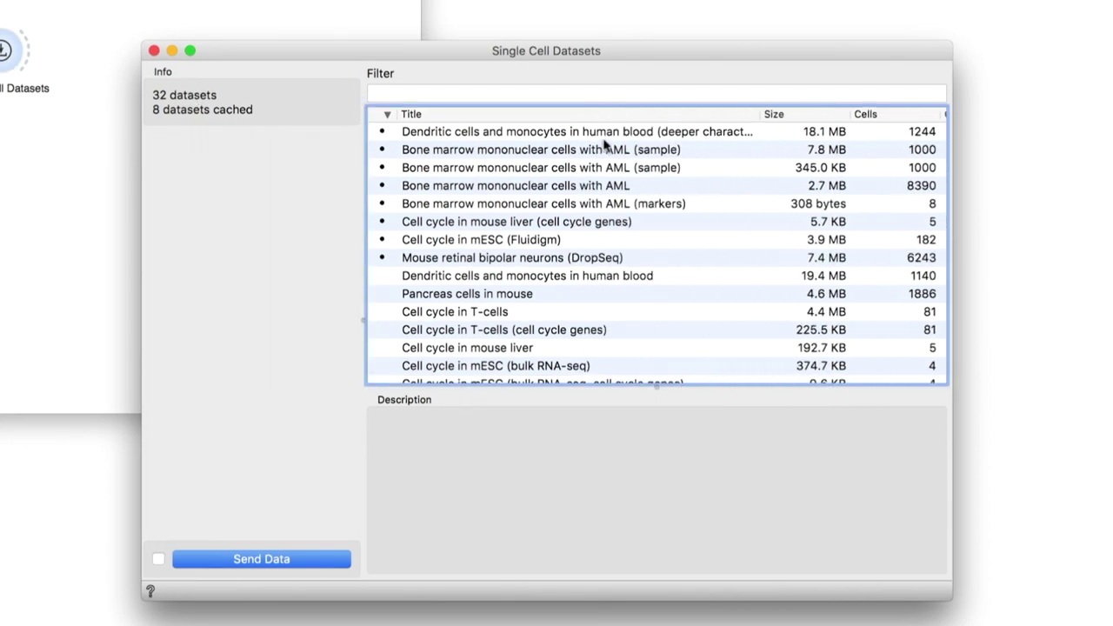
pyautogui.click(558, 152)
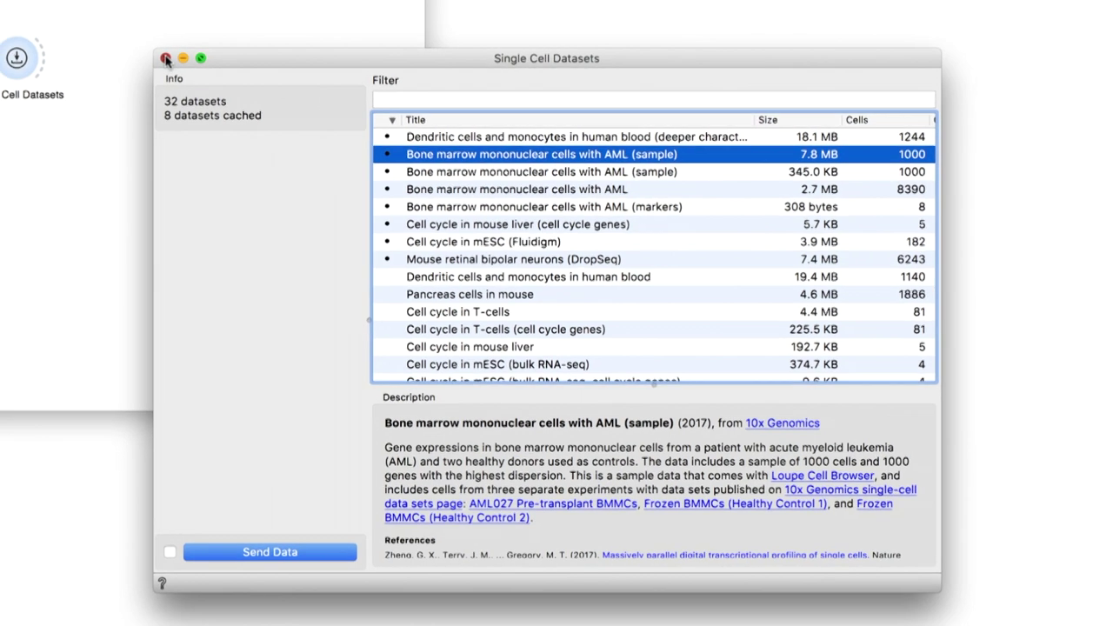
pyautogui.click(154, 50)
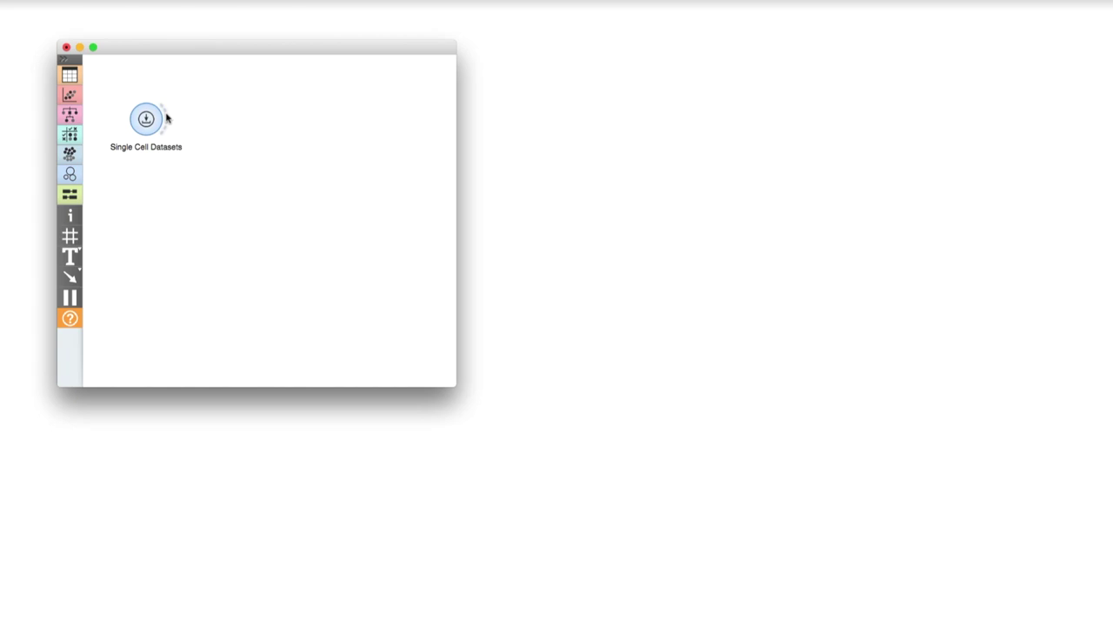
# Step: Connect a new t-SNE widget to the Single Cell Datasets output
pyautogui.moveTo(195, 123); pyautogui.dragTo(230, 124)
pyautogui.write('t-sne')
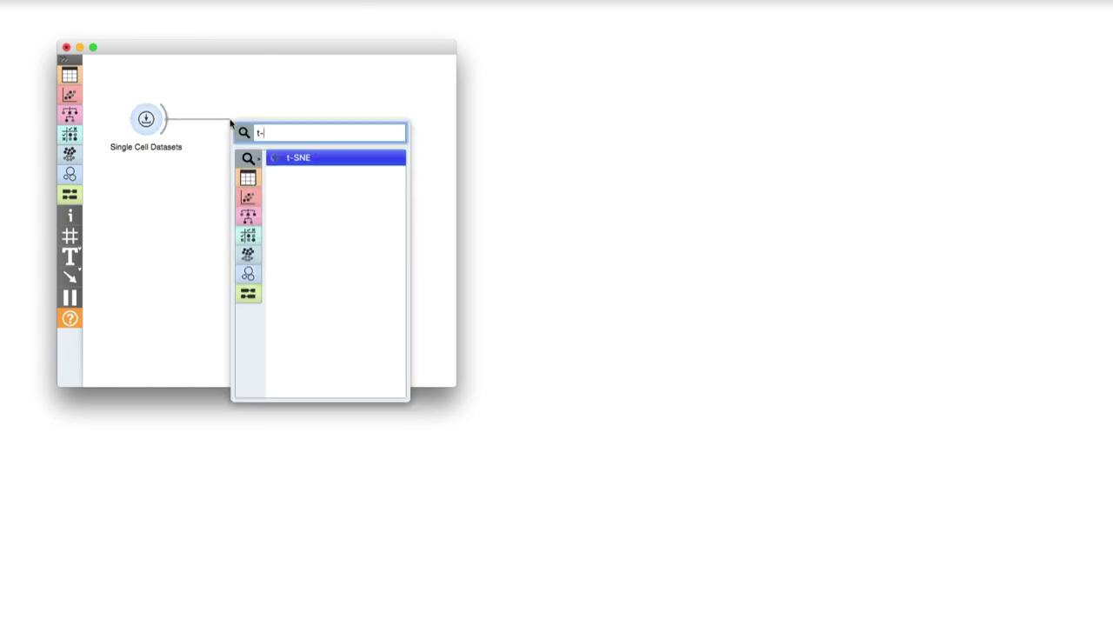
pyautogui.press('Return')
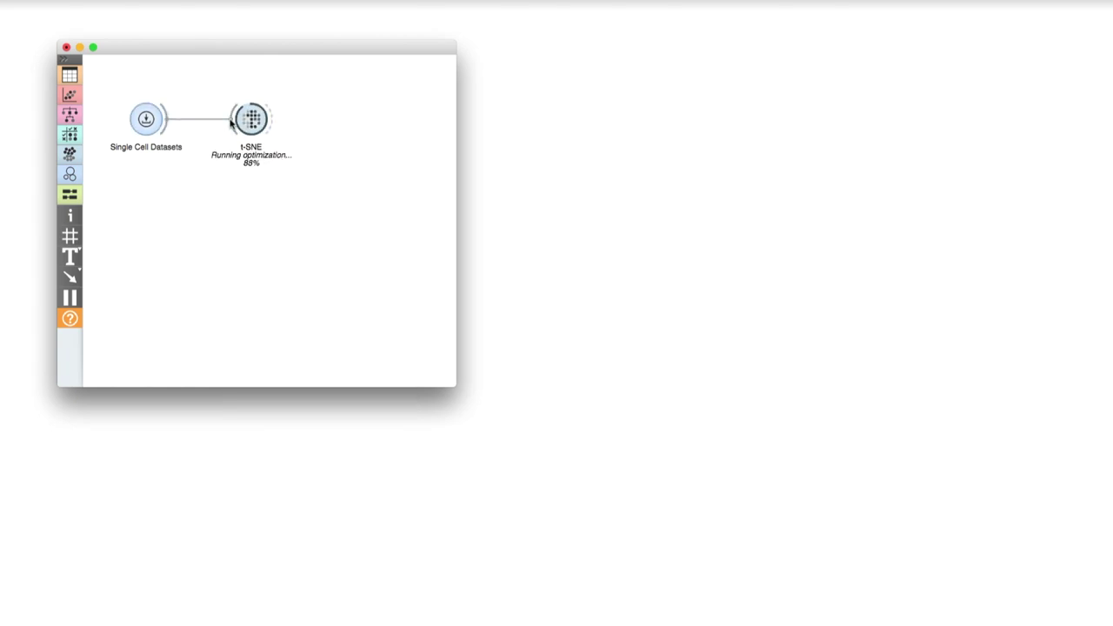
# Step: Open the t-SNE map of the cells and change how its points are coloured
pyautogui.doubleClick(261, 118)
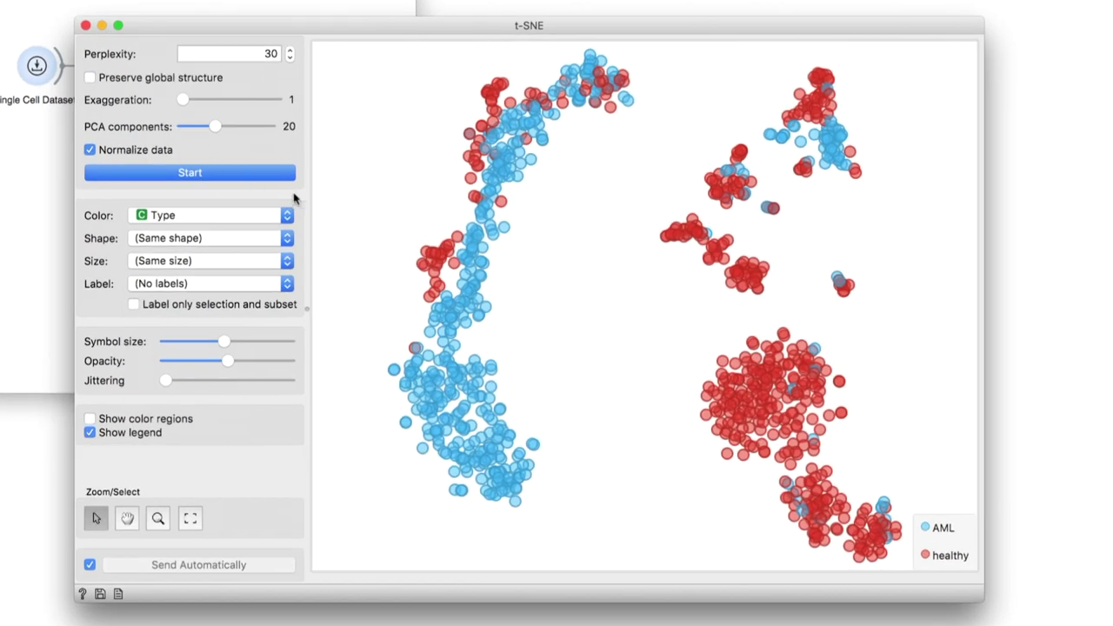
pyautogui.click(283, 215)
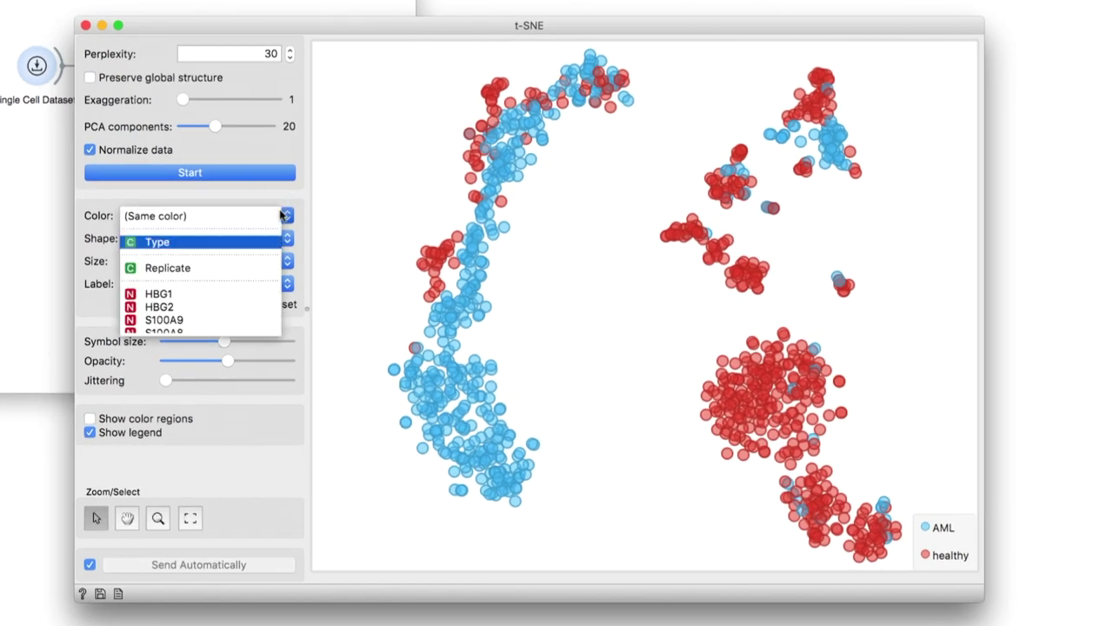
pyautogui.click(230, 220)
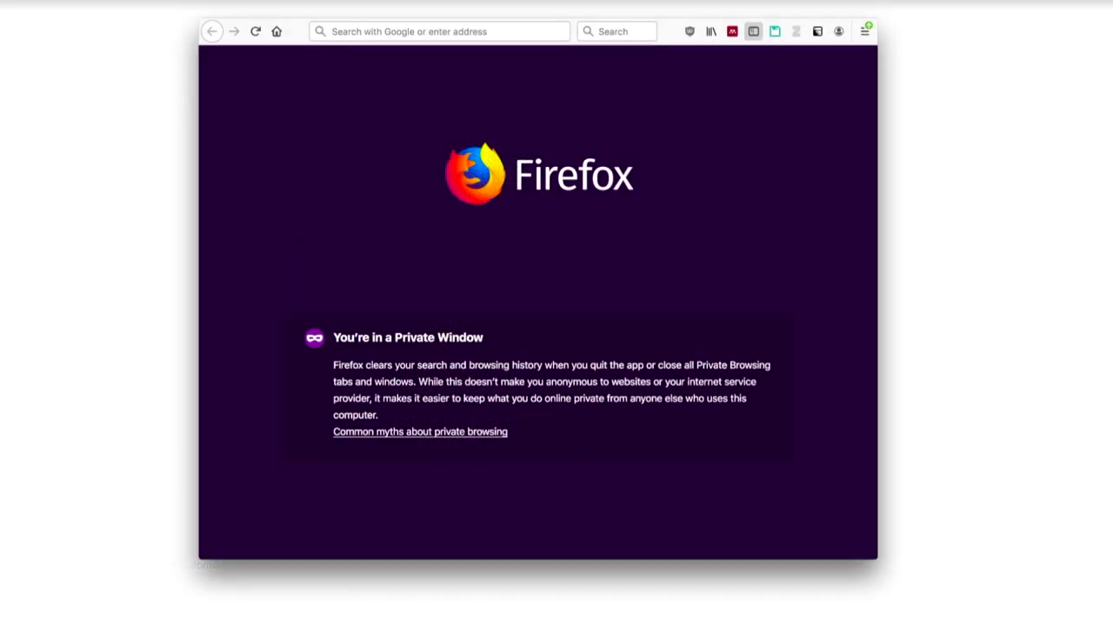
# Step: Search Google for 'differentiation marker handbook' and open the BD Biosciences CD Marker Handbook PDF
pyautogui.write('@google differenti')
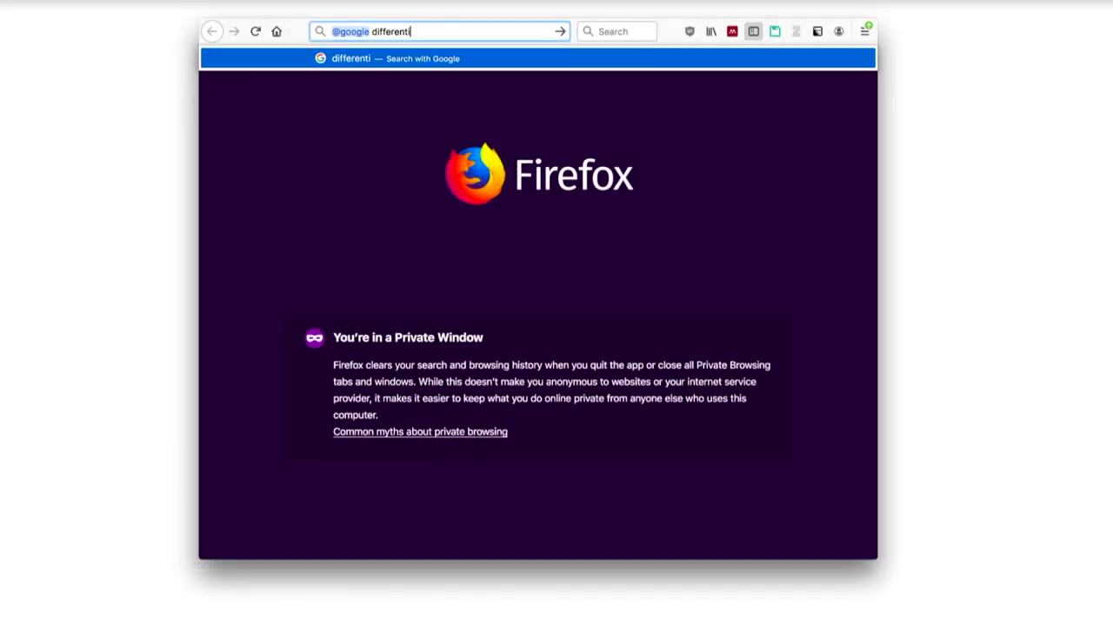
pyautogui.write('ation marker handbook')
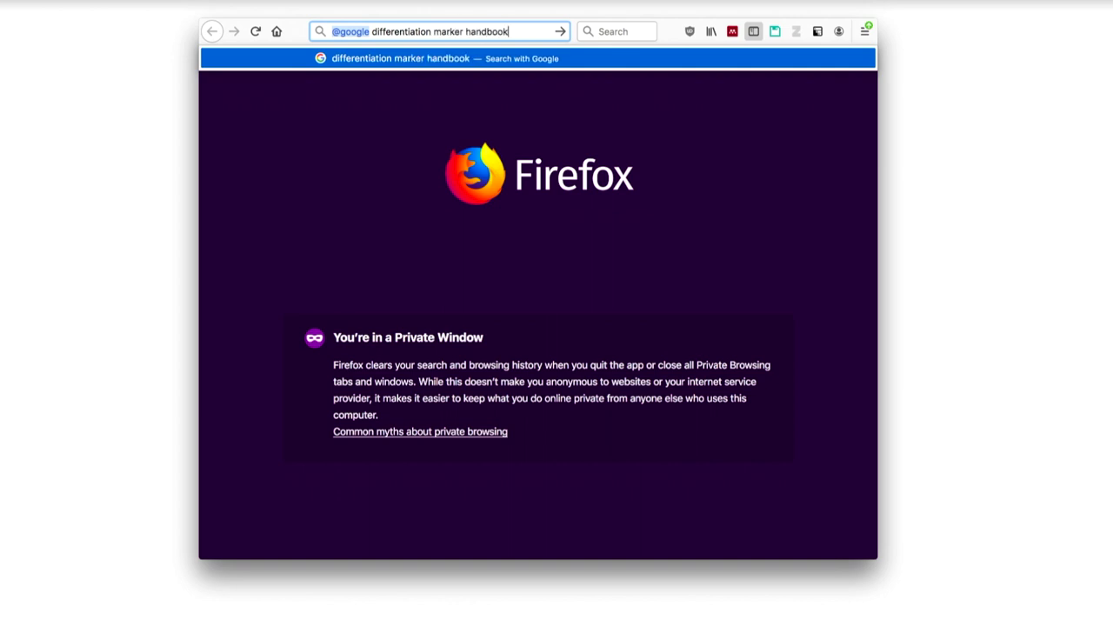
pyautogui.press('Return')
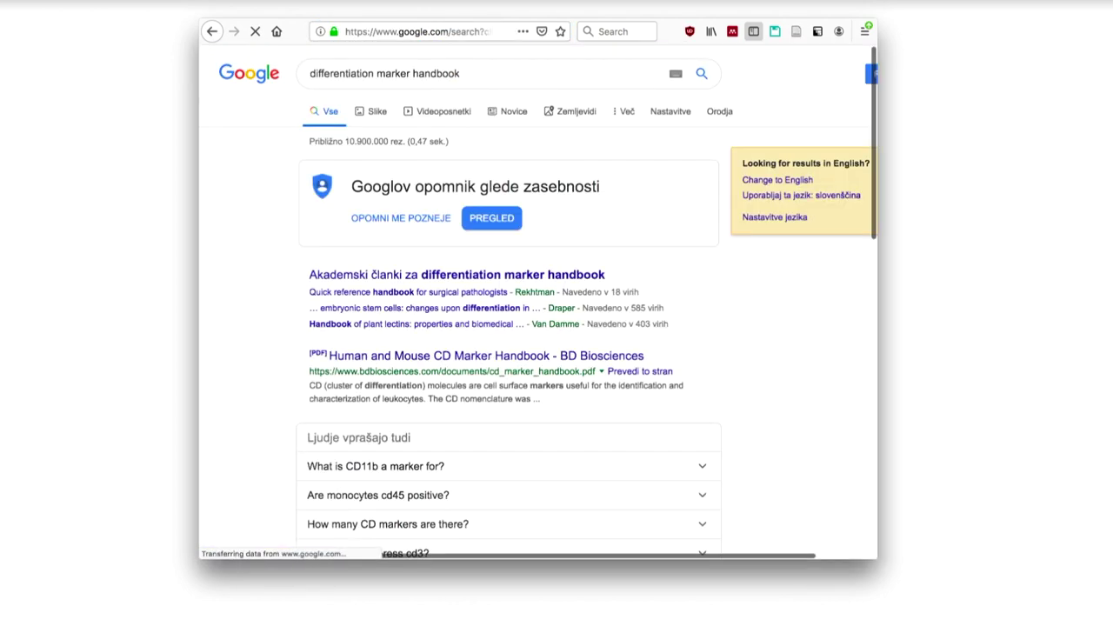
pyautogui.click(367, 356)
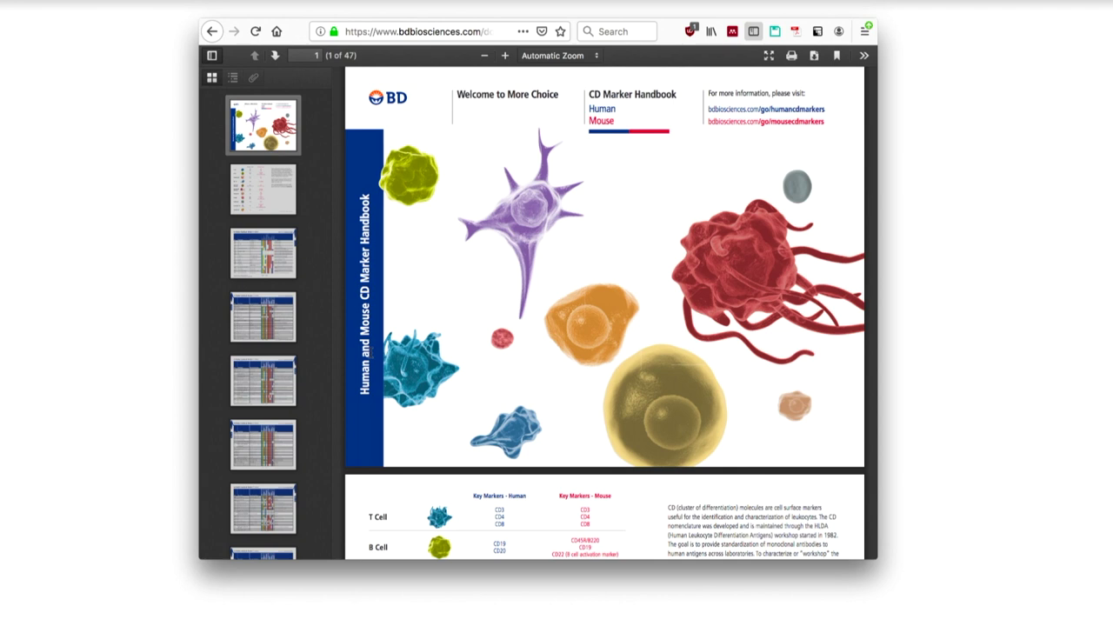
pyautogui.scroll(-5, 624, 313)
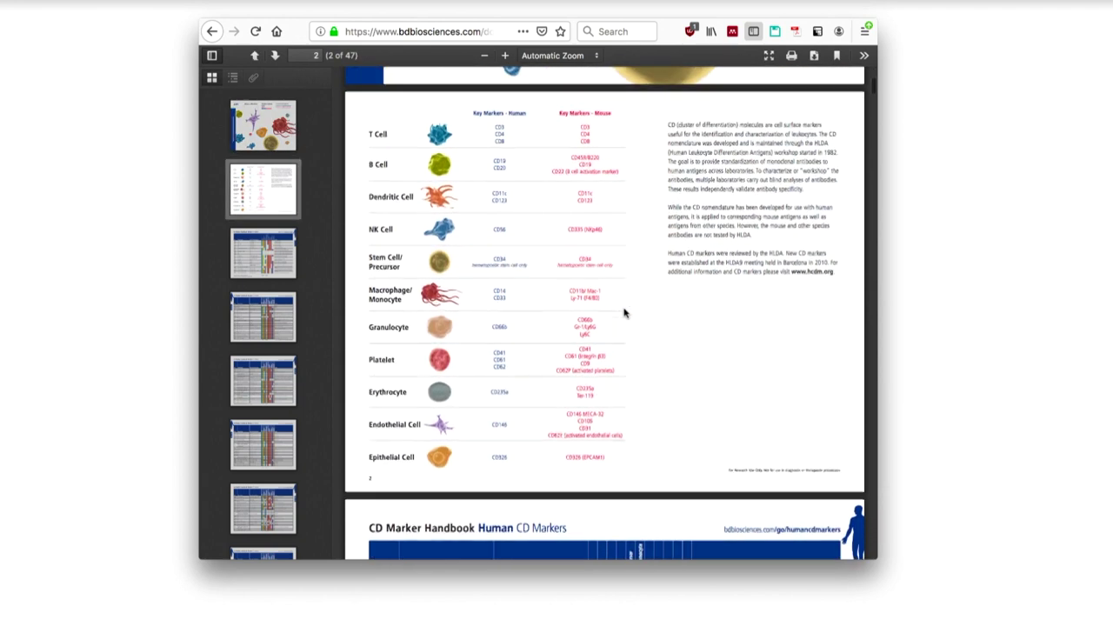
pyautogui.scroll(1, 624, 313)
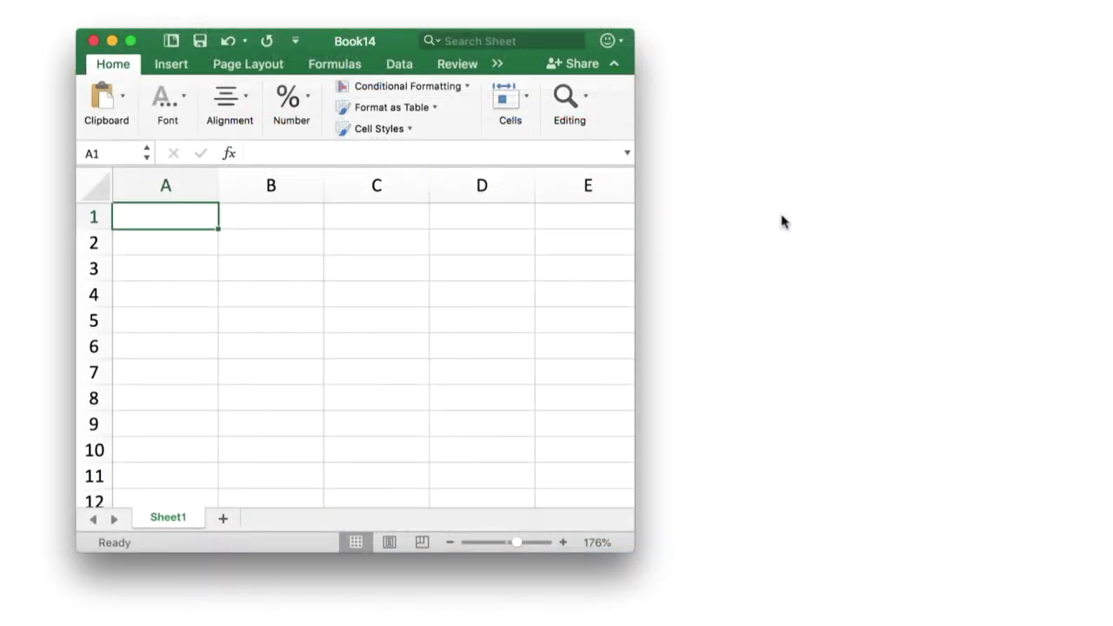
# Step: Enter the column headers Genes and Cell Type
pyautogui.write('Genes')
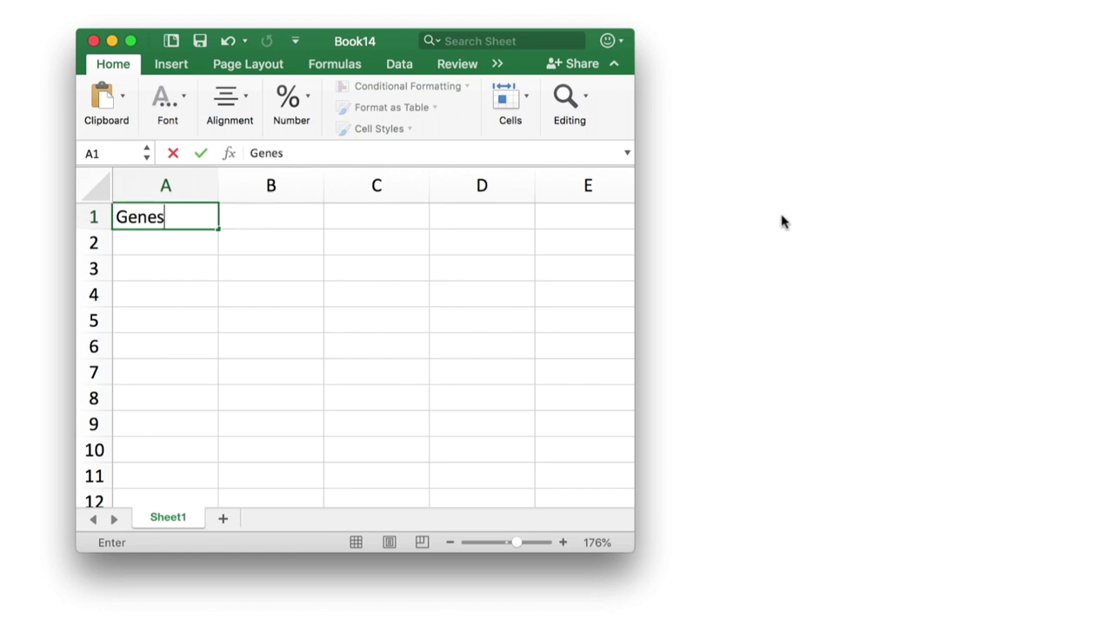
pyautogui.press('Tab')
pyautogui.write('Cell T')
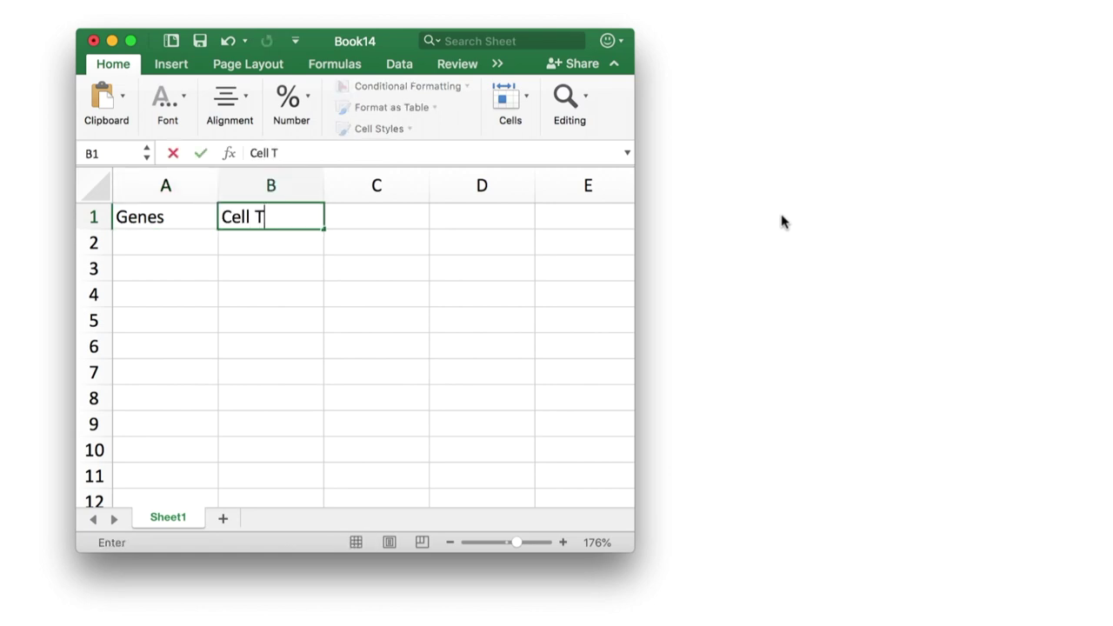
pyautogui.write('ypes')
pyautogui.press('Return')
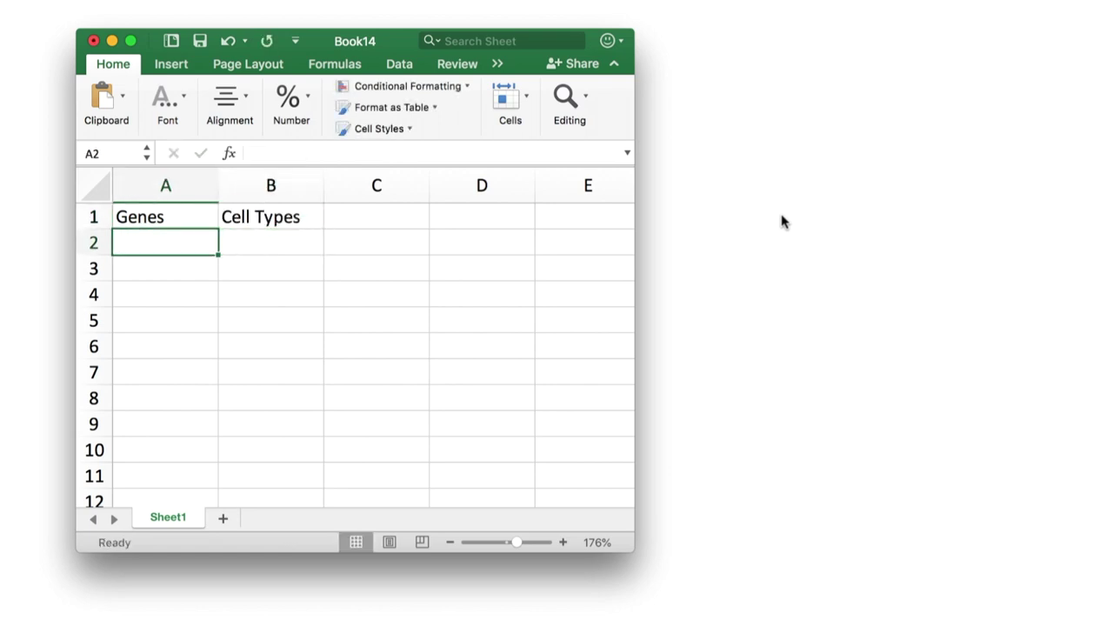
# Step: Add rows CD3e with T cells and CD8 with T
pyautogui.write('C')
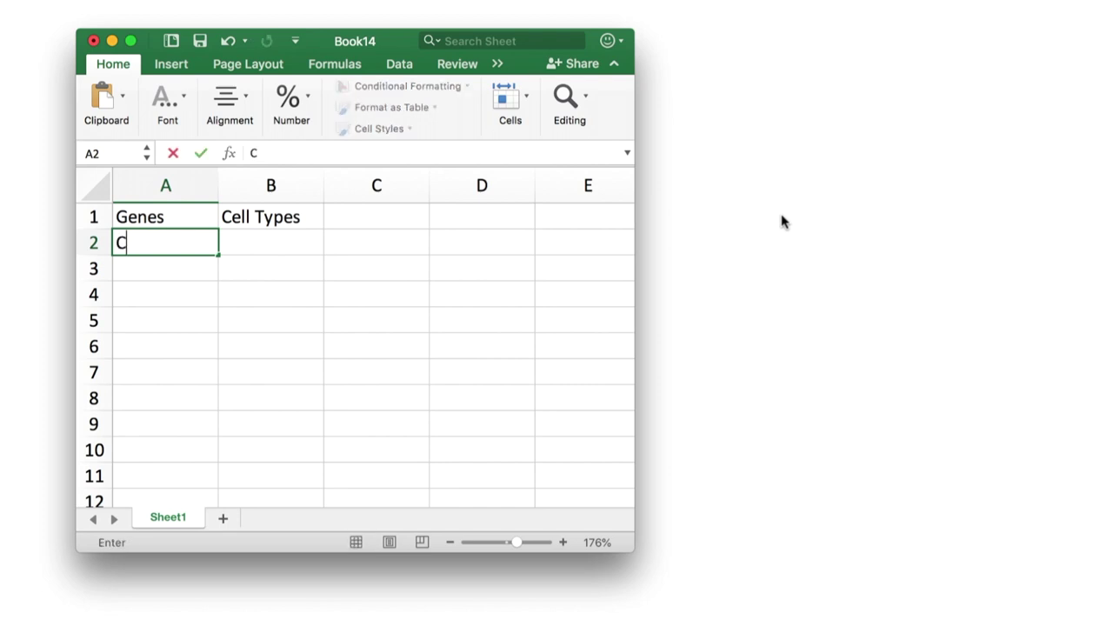
pyautogui.write('D3e')
pyautogui.press('Tab')
pyautogui.write('T c')
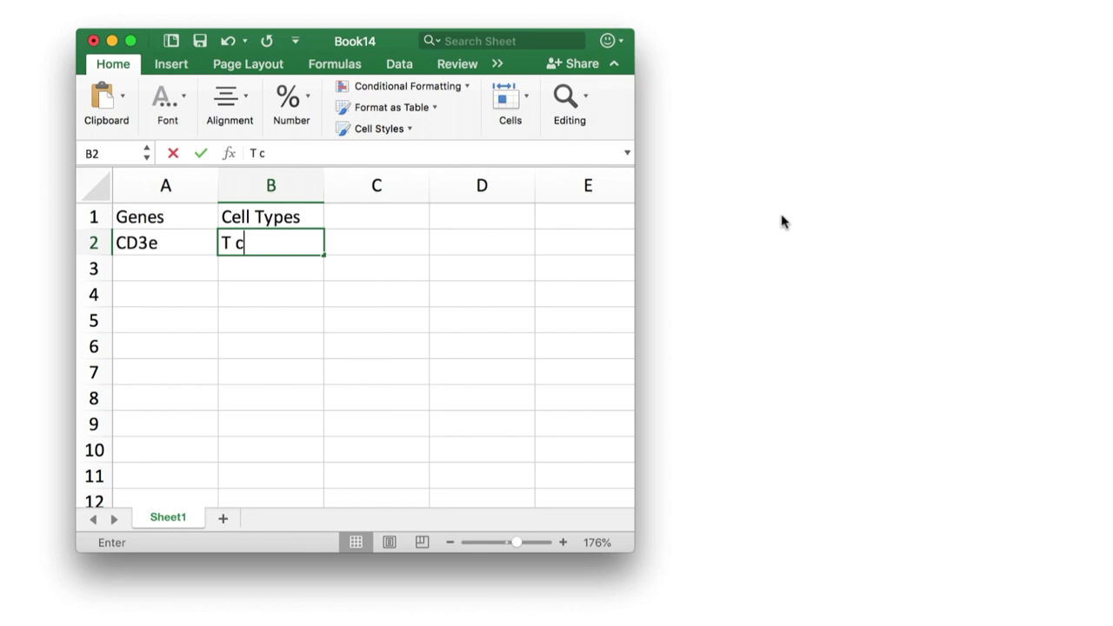
pyautogui.write('ells')
pyautogui.press('Return')
pyautogui.press('Left')
pyautogui.write('C')
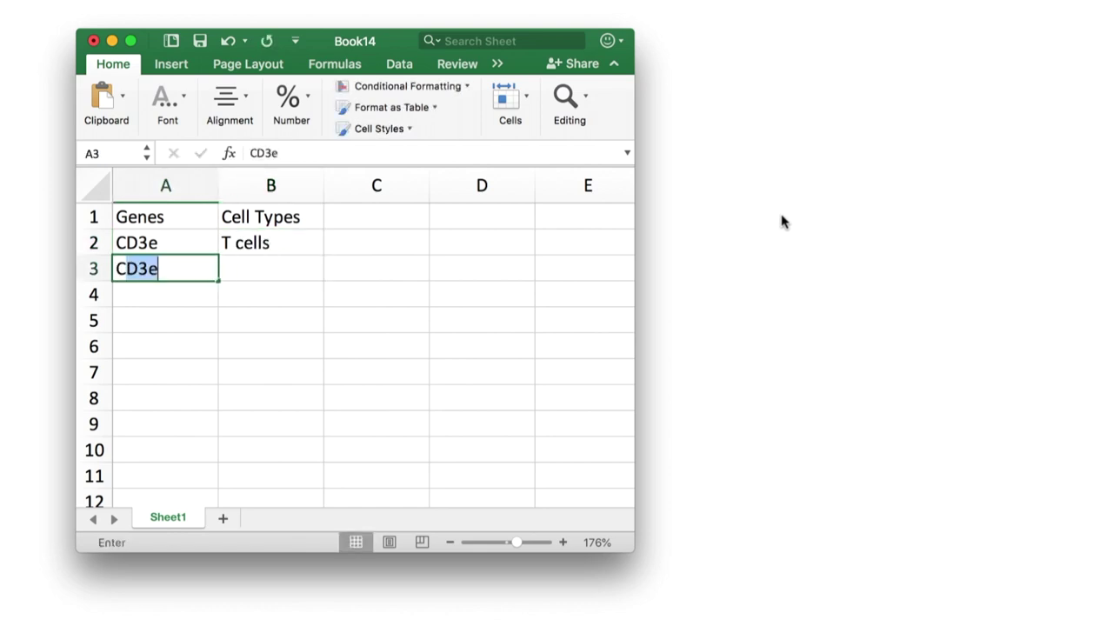
pyautogui.write('D8')
pyautogui.press('Tab')
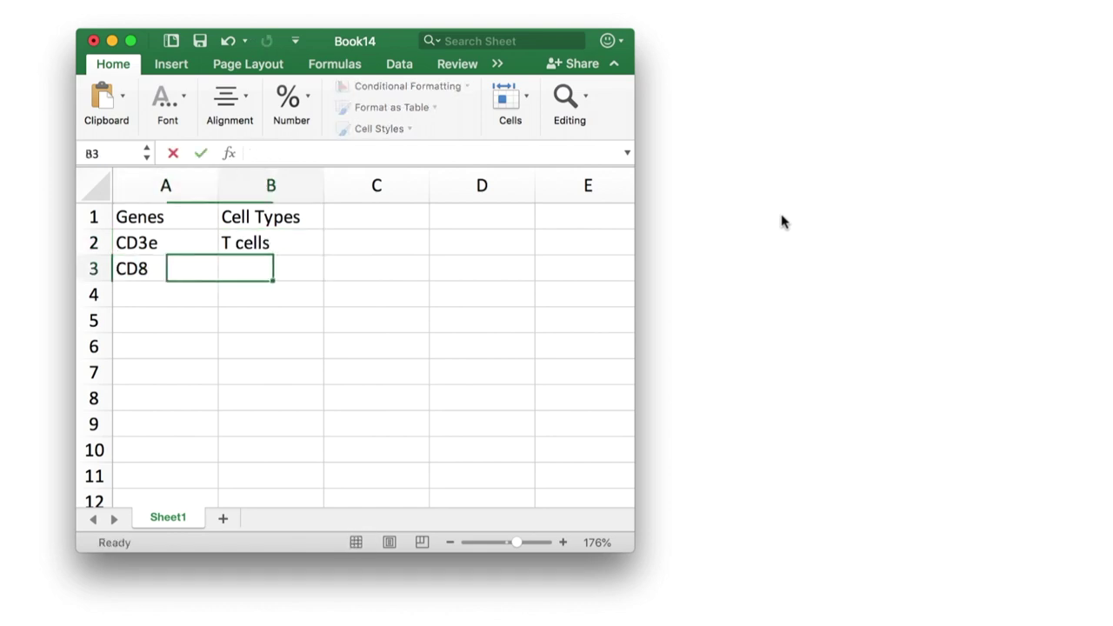
pyautogui.write('T')
pyautogui.press('Return')
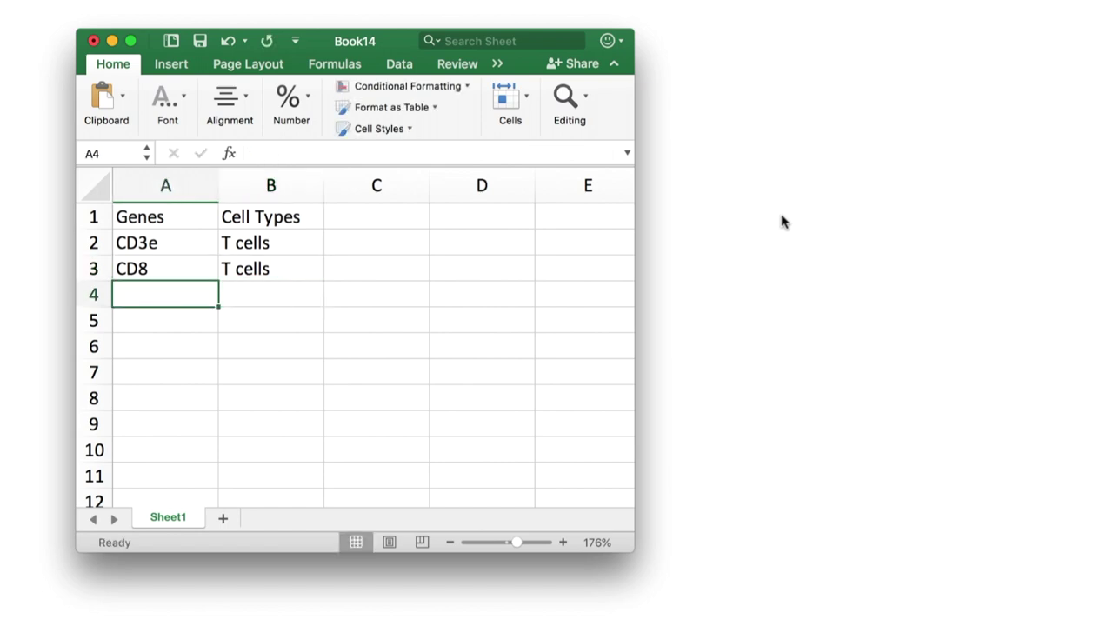
# Step: Add rows CD19 with B cells and CD235a with erythrocytes
pyautogui.write('CD19')
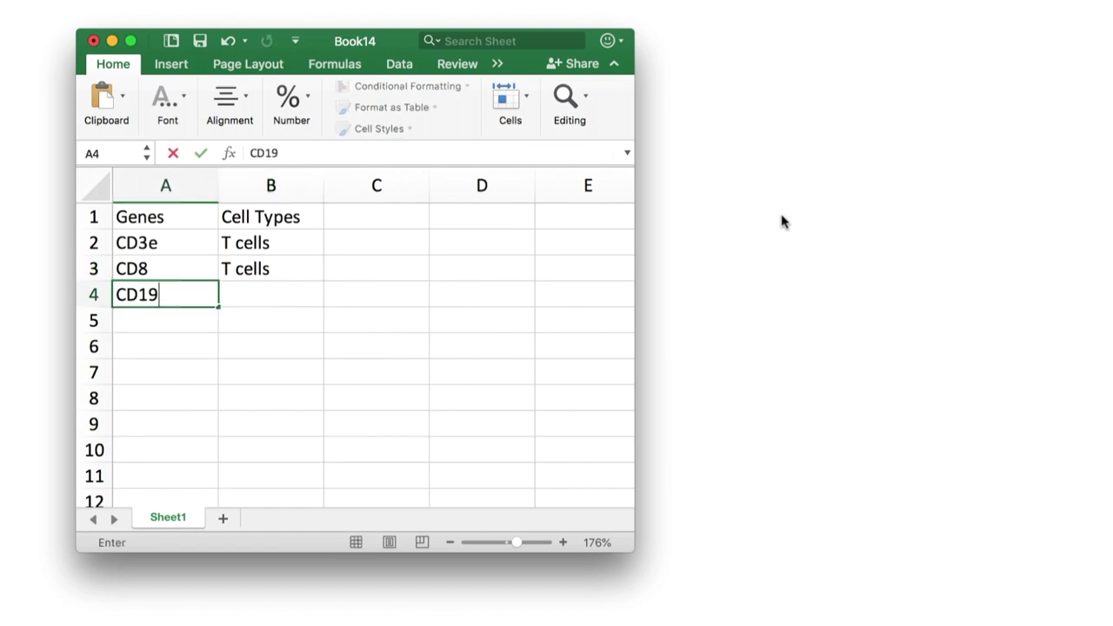
pyautogui.press('Tab')
pyautogui.write('B cells')
pyautogui.press('Return')
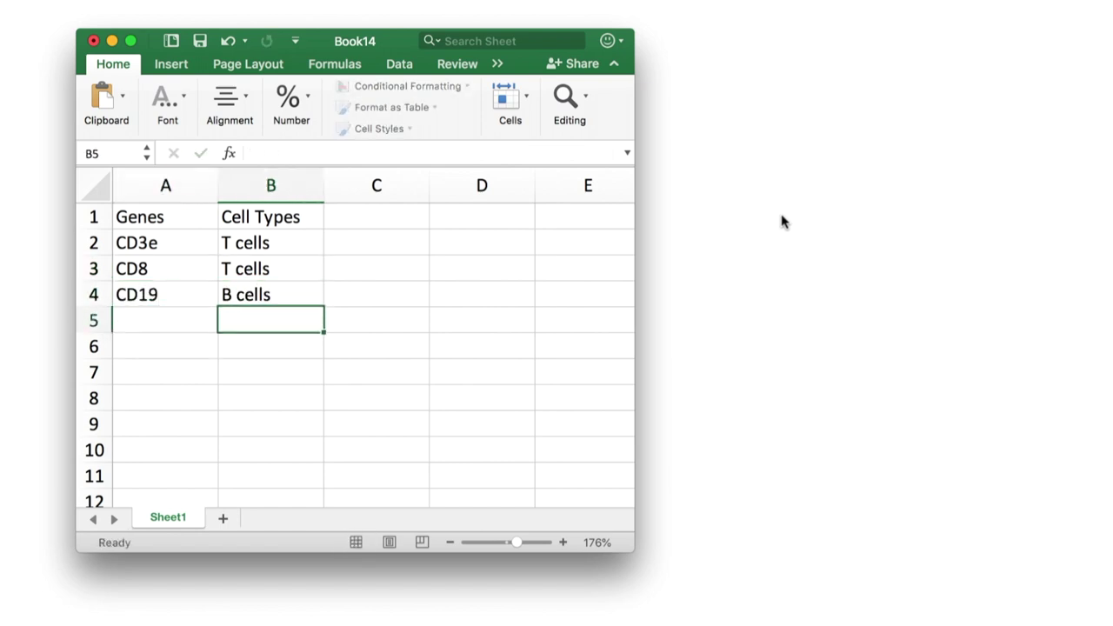
pyautogui.press('Left')
pyautogui.write('CD')
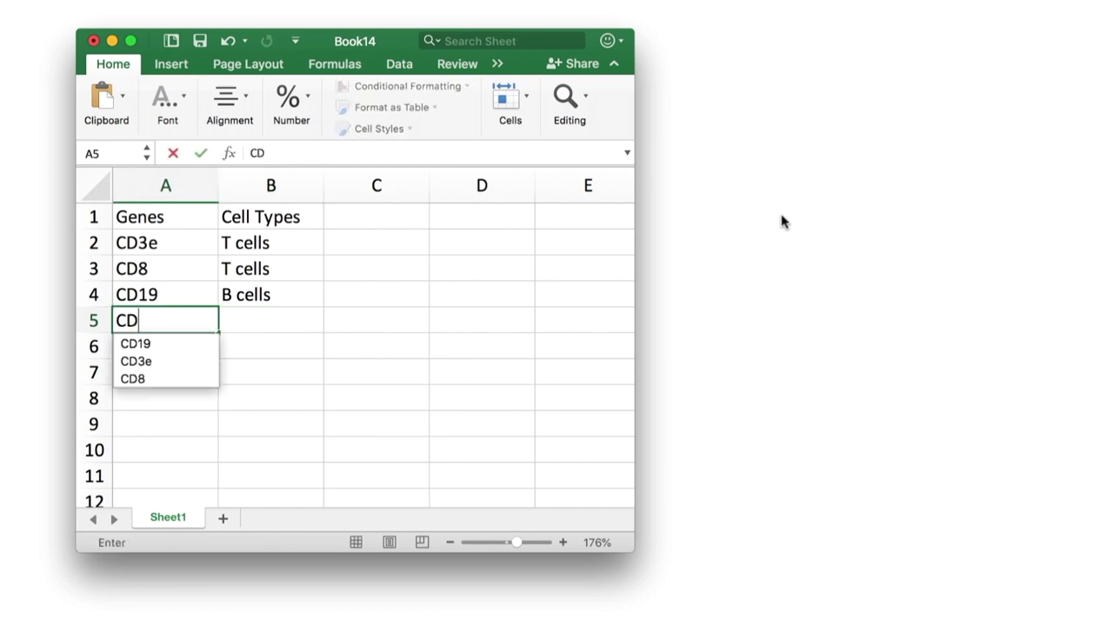
pyautogui.write('235a')
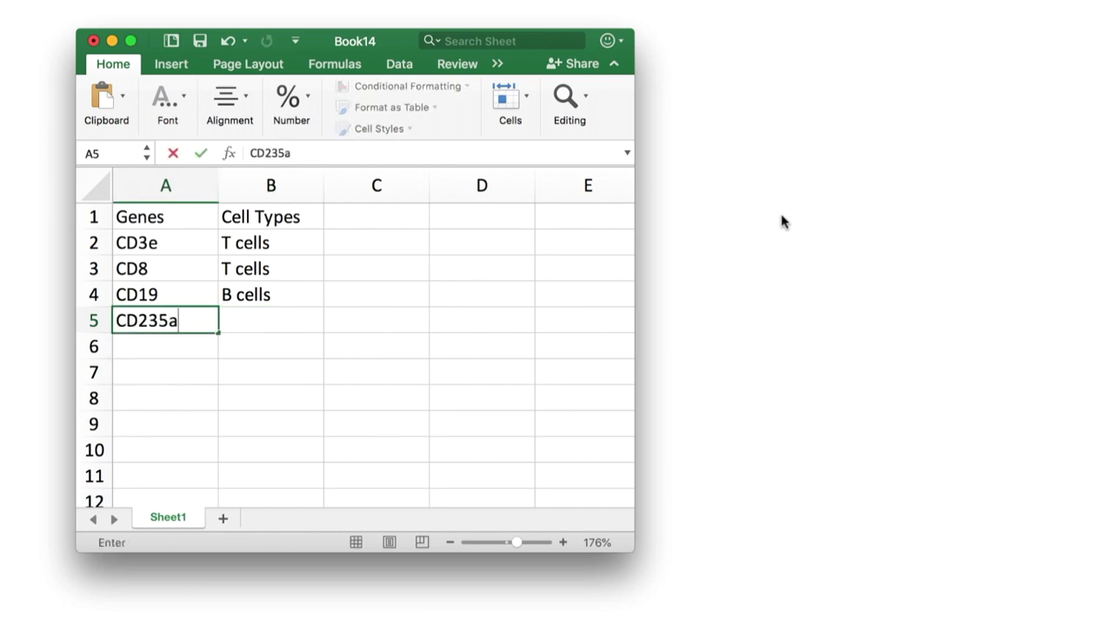
pyautogui.press('Tab')
pyautogui.write('eryt')
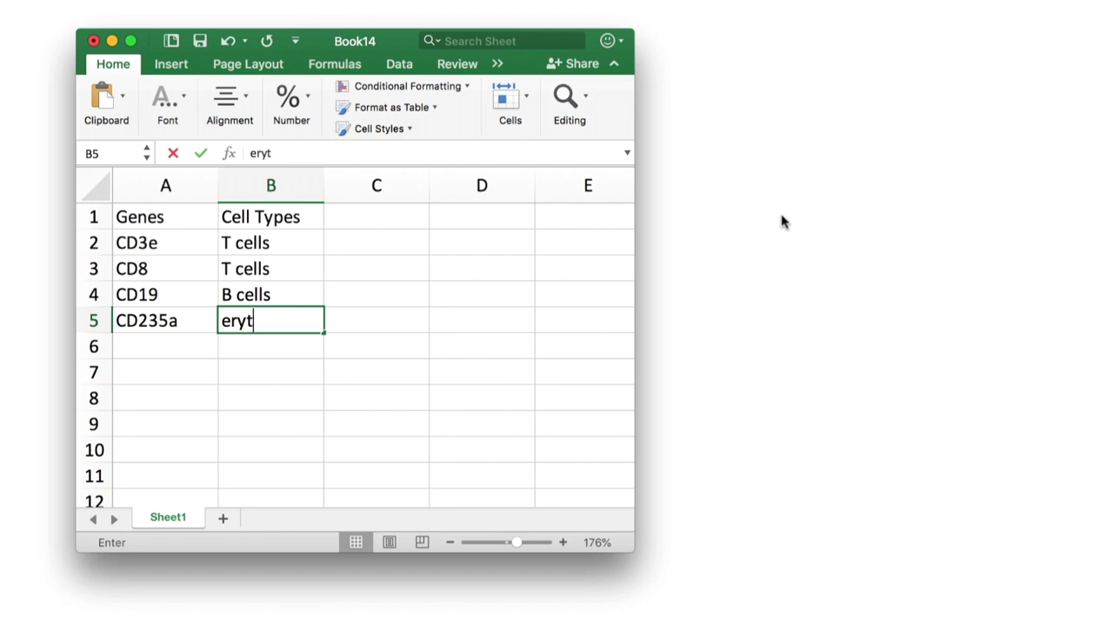
pyautogui.write('hrocytes')
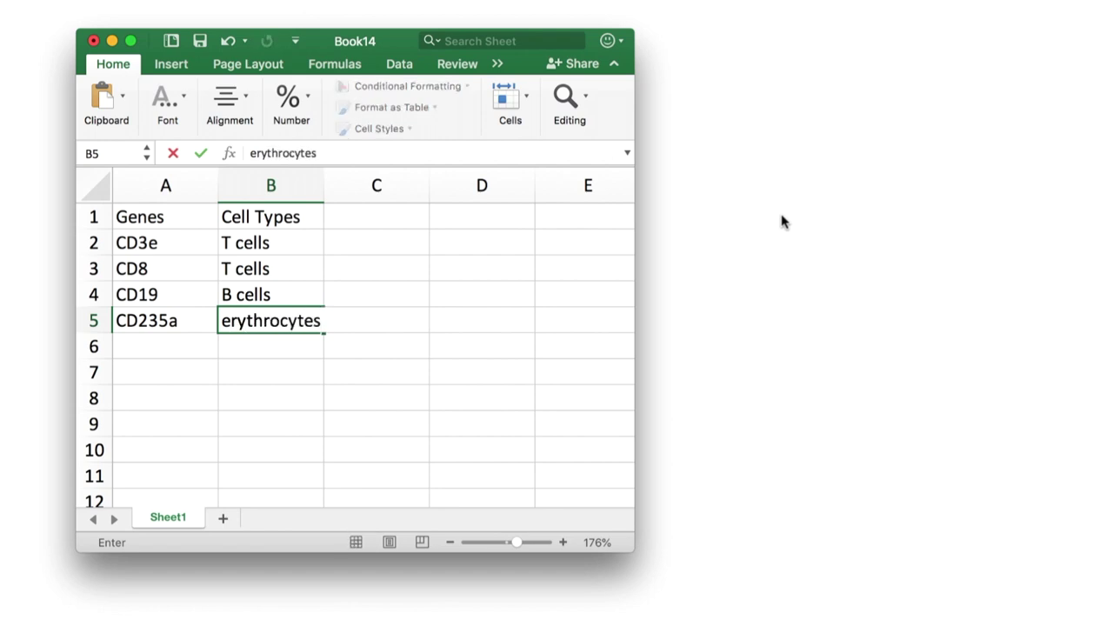
# Step: Save the workbook as genes
pyautogui.press('super+s')
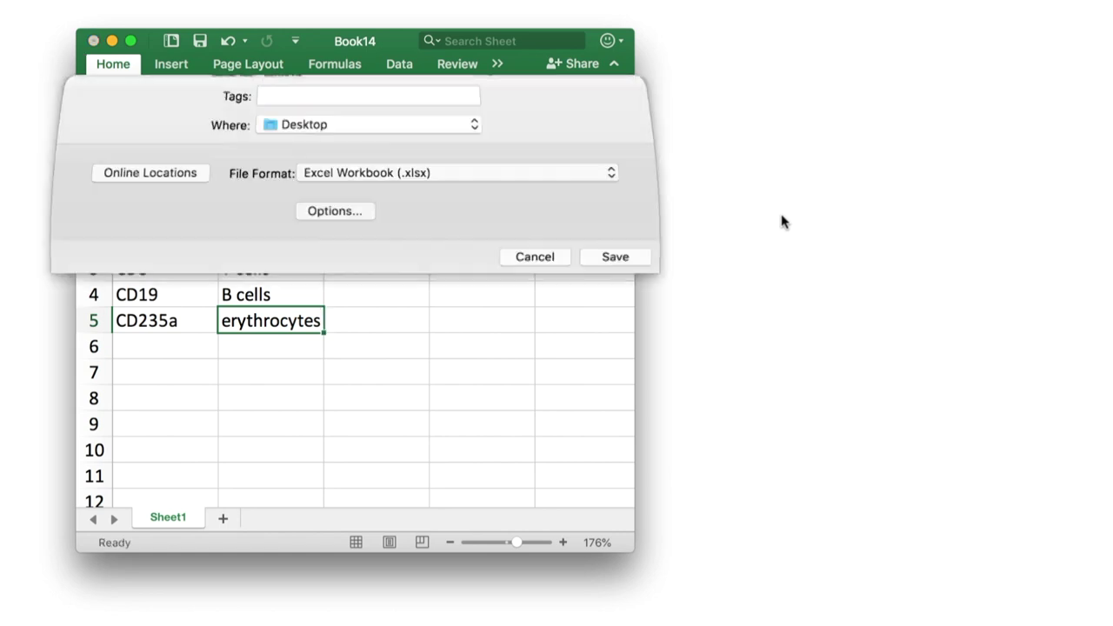
pyautogui.write('genes')
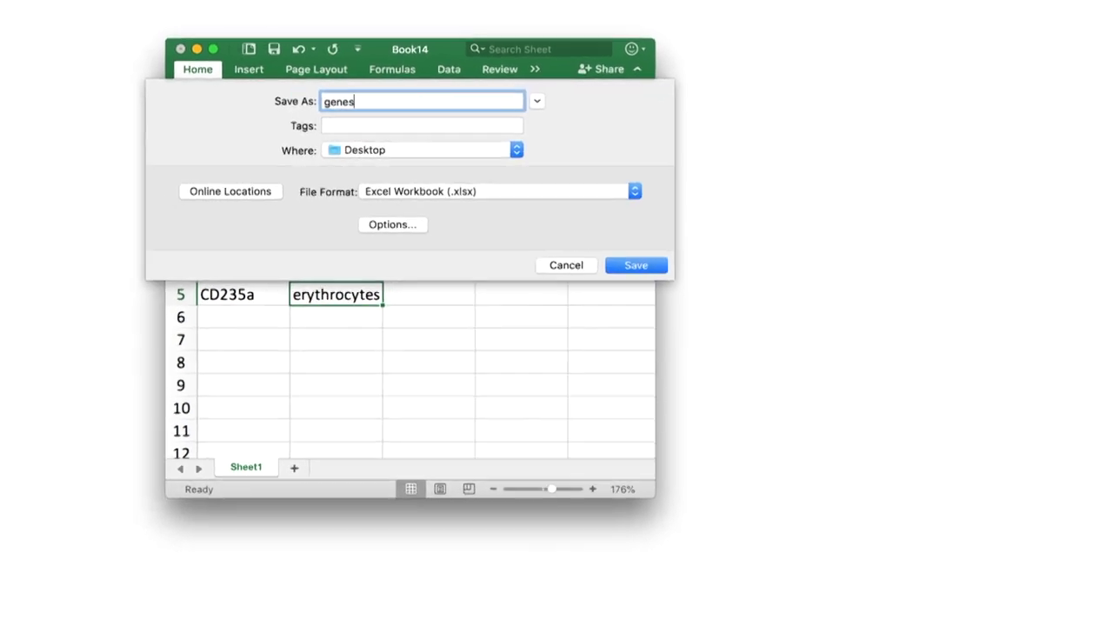
pyautogui.click(665, 238)
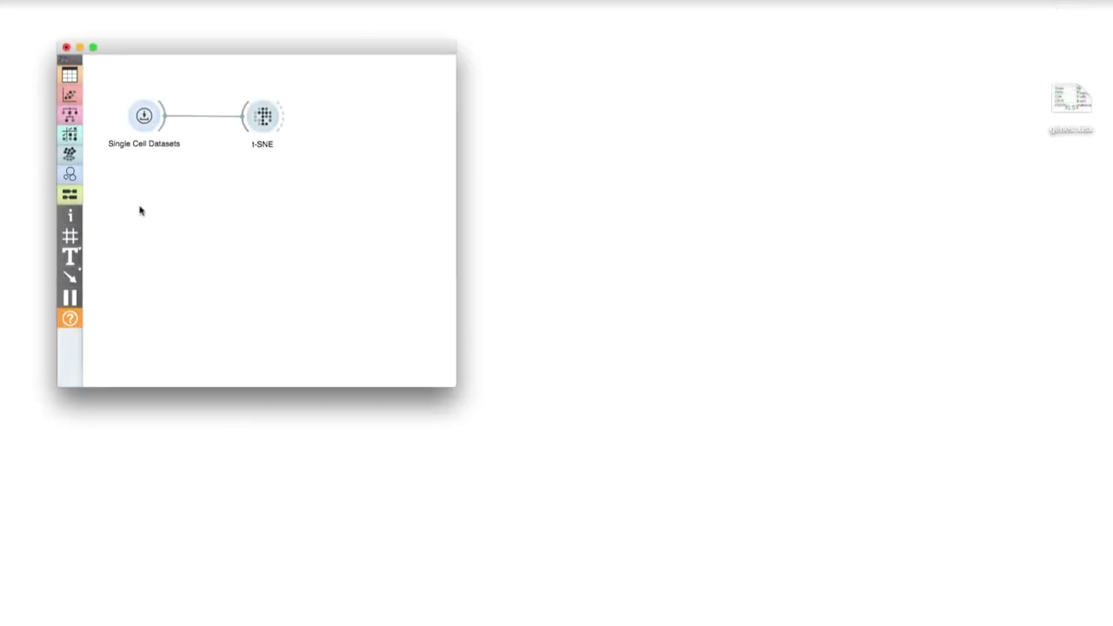
# Step: Add a File widget and load genes.xlsx from the Desktop into it
pyautogui.rightClick(139, 210)
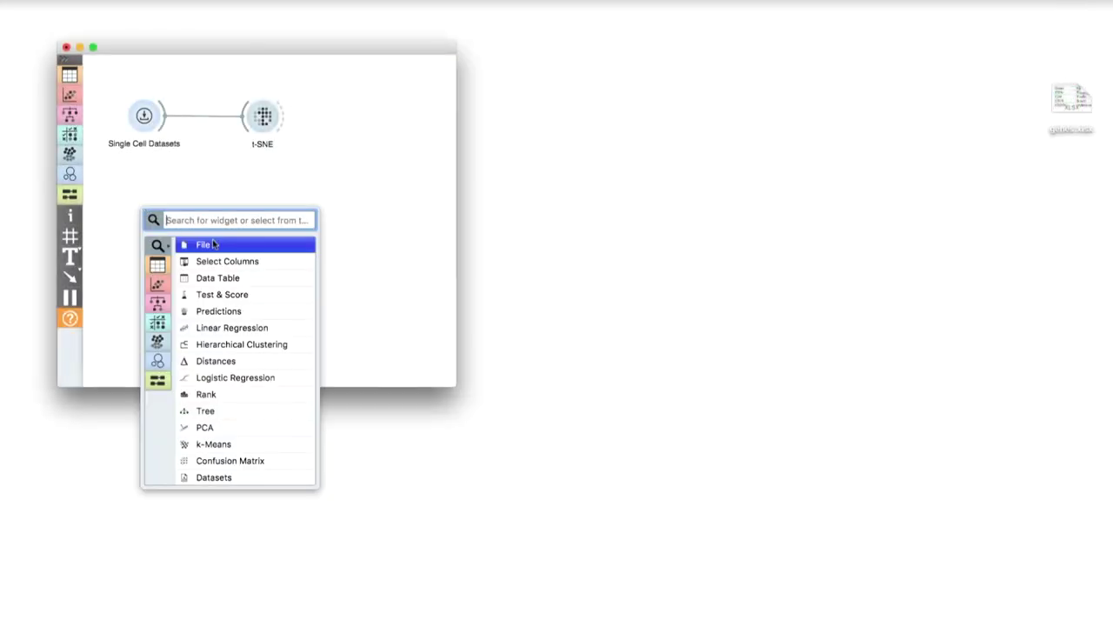
pyautogui.click(213, 246)
pyautogui.doubleClick(142, 206)
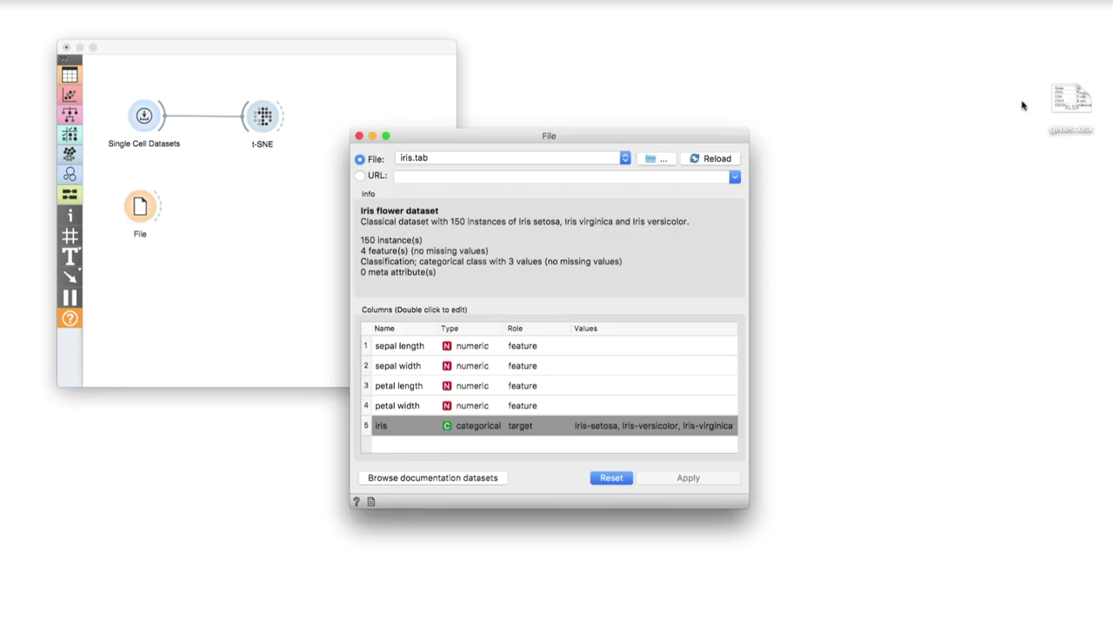
pyautogui.moveTo(1070, 100); pyautogui.dragTo(576, 315)
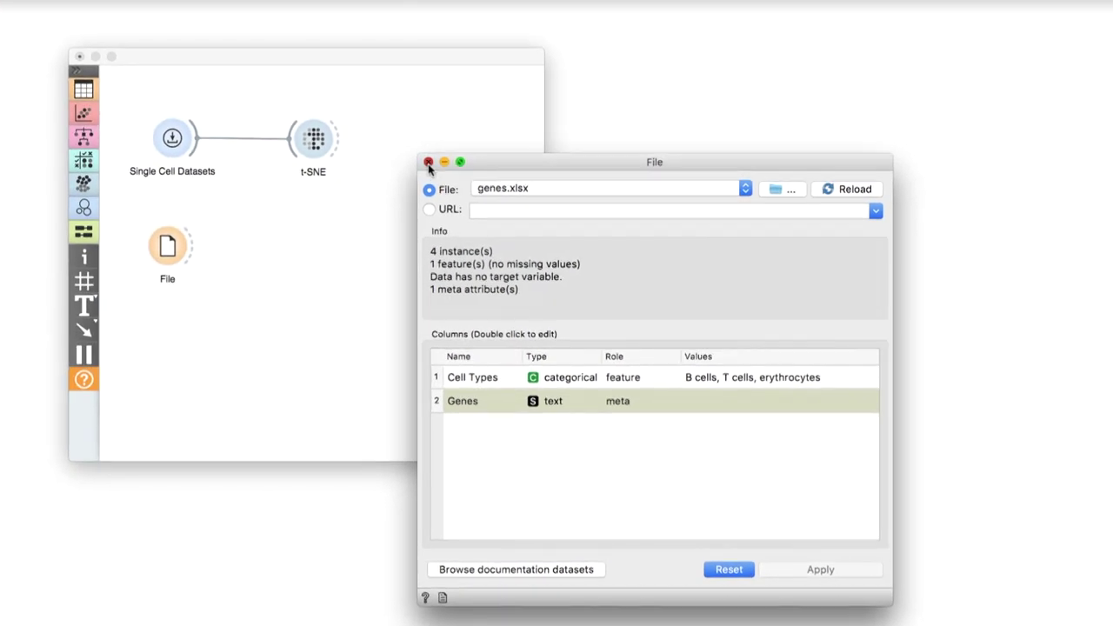
# Step: Link a Genes widget to File's output and open it to check the four gene matches
pyautogui.click(283, 67)
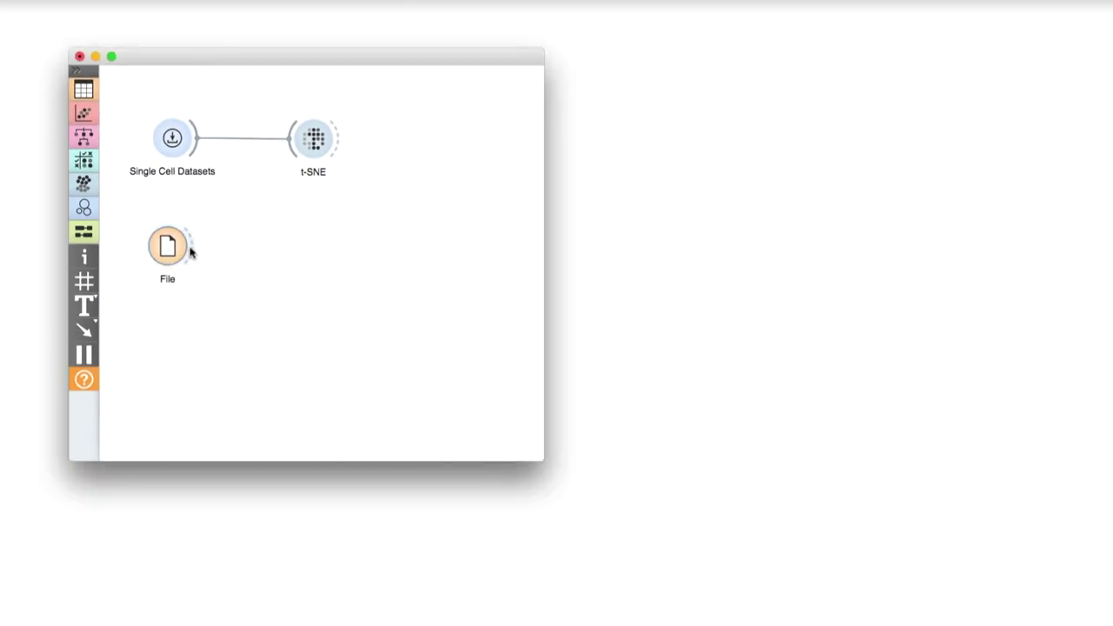
pyautogui.moveTo(202, 250); pyautogui.dragTo(257, 259)
pyautogui.write('gene')
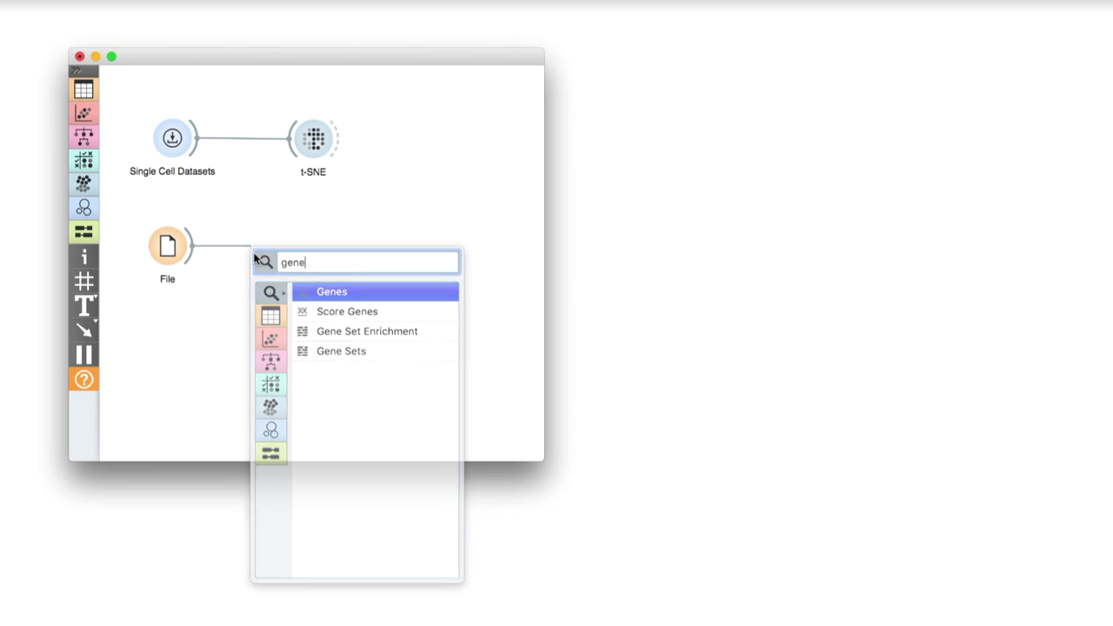
pyautogui.press('Return')
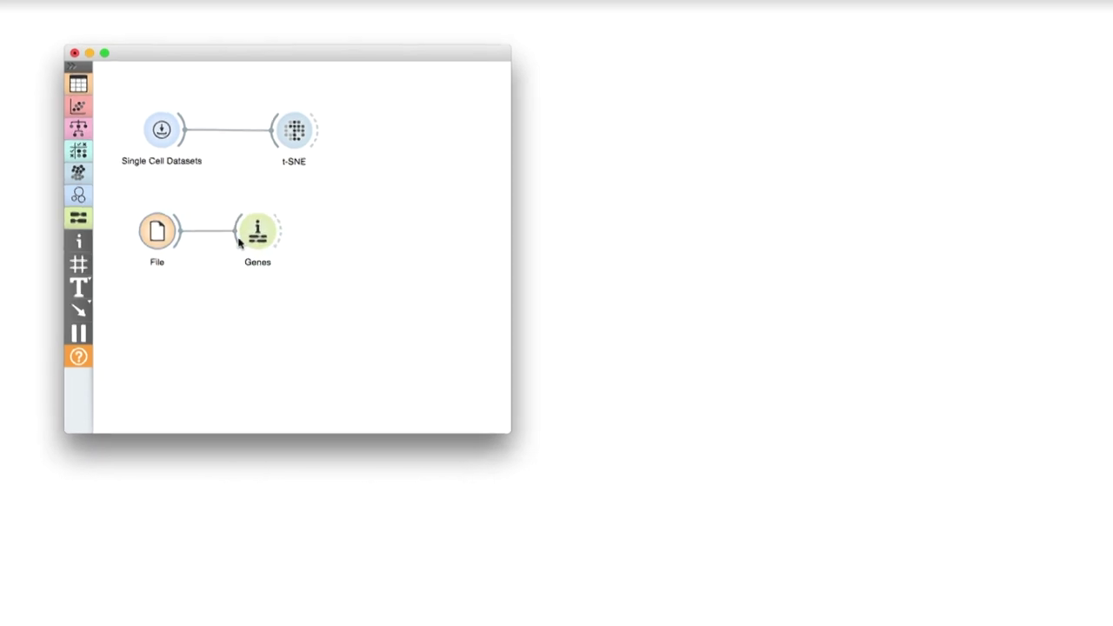
pyautogui.doubleClick(272, 248)
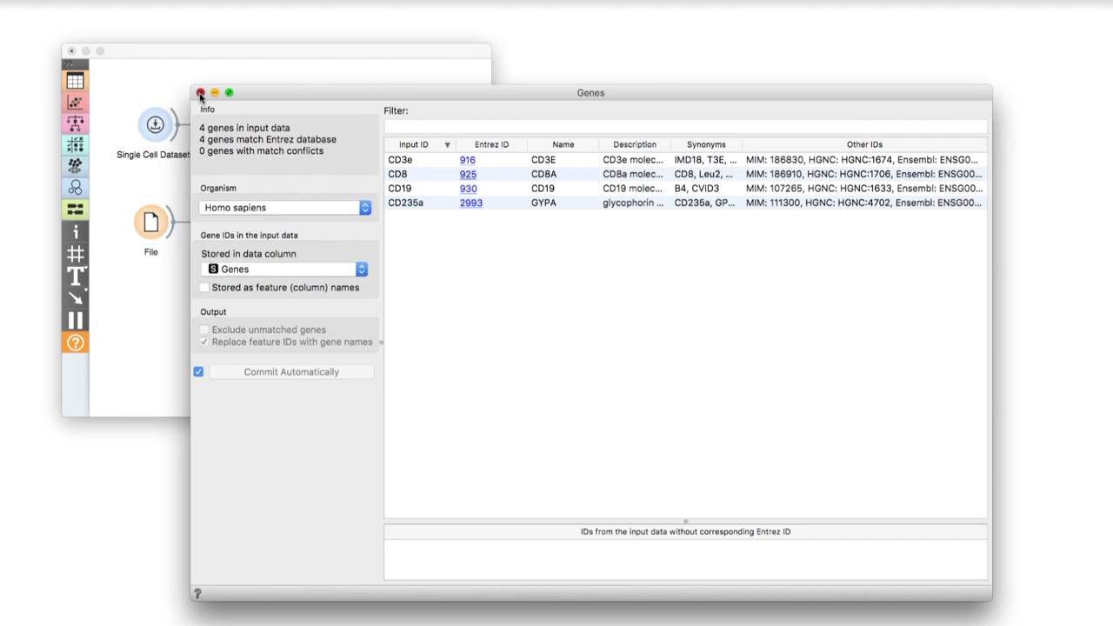
# Step: Add a Data Table after Genes, view the four genes, and select the first two rows
pyautogui.click(200, 92)
pyautogui.moveTo(268, 224); pyautogui.dragTo(308, 224)
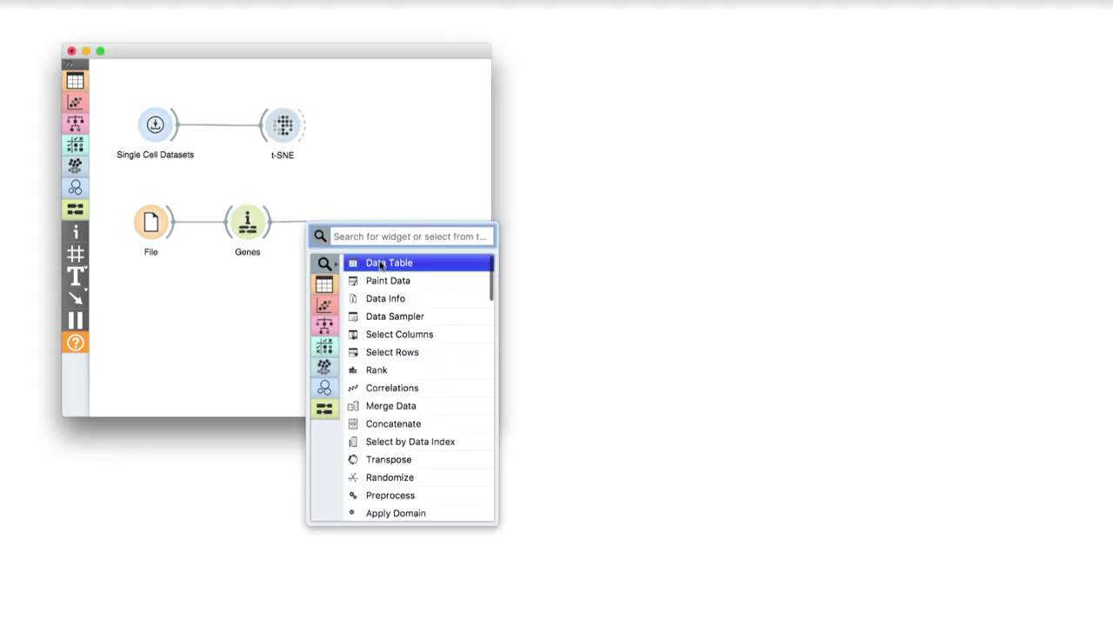
pyautogui.click(379, 263)
pyautogui.click(396, 286)
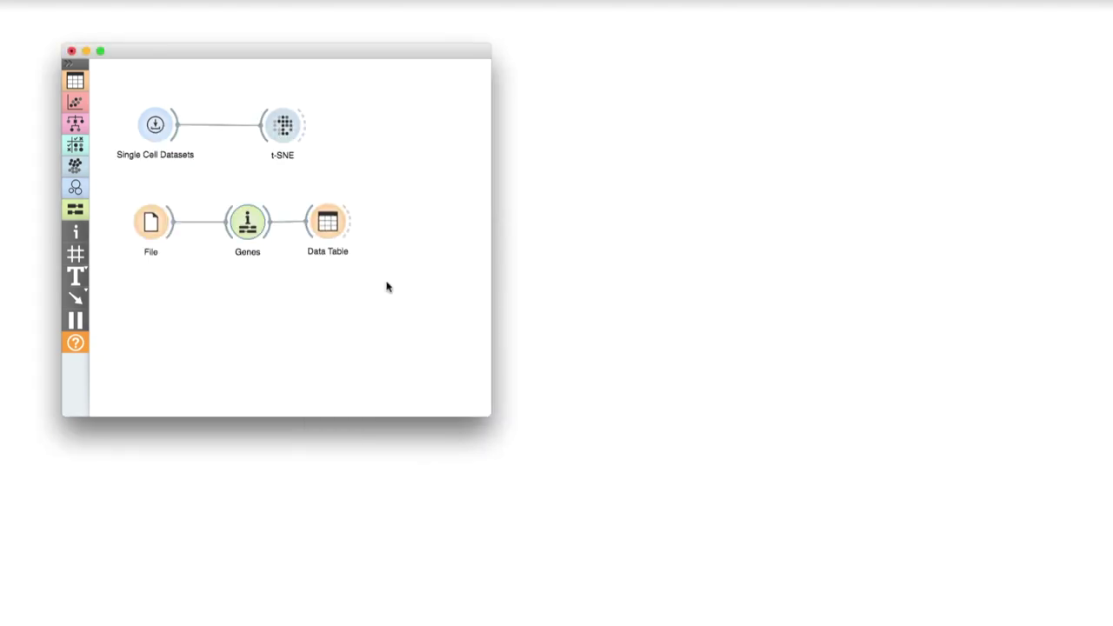
pyautogui.doubleClick(339, 233)
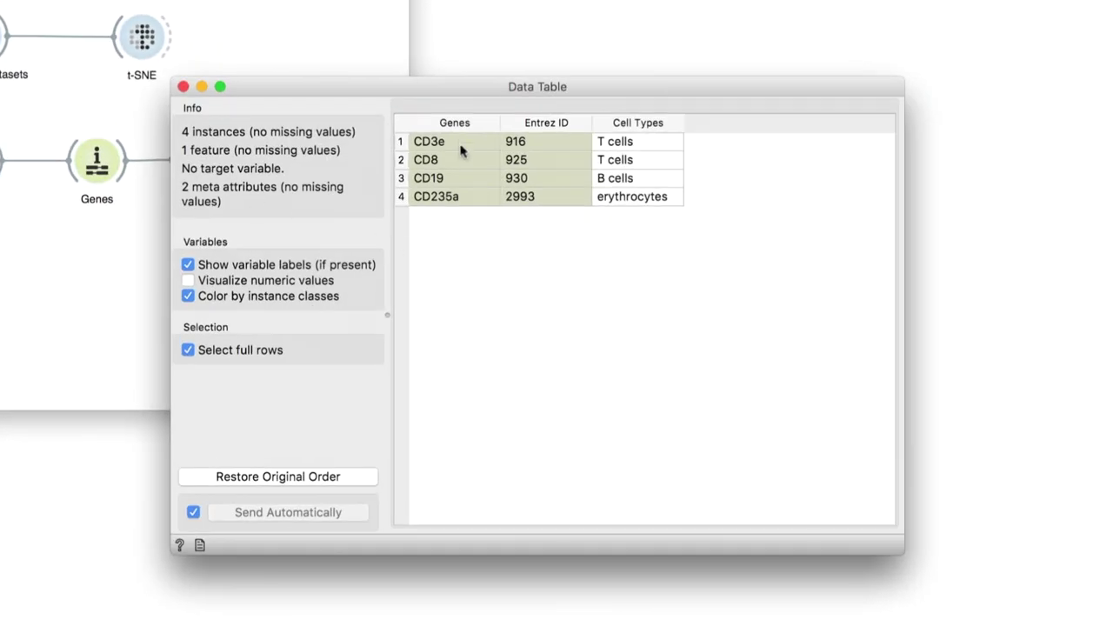
pyautogui.moveTo(463, 143); pyautogui.dragTo(464, 164)
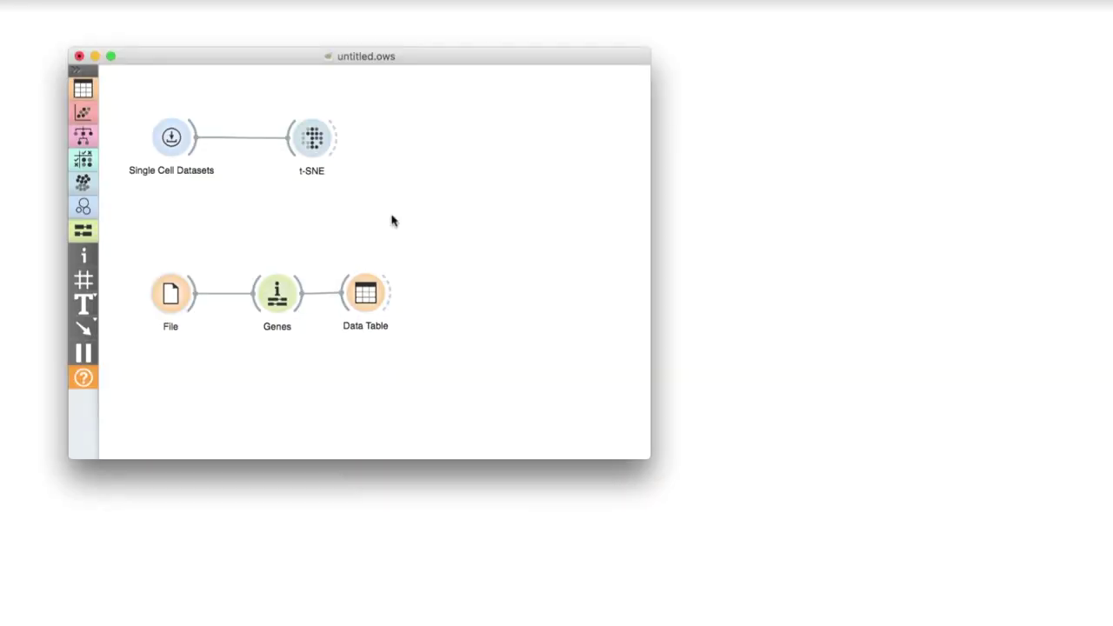
# Step: Add a Score Cells widget and connect Single Cell Datasets to it
pyautogui.rightClick(393, 220)
pyautogui.write('sco')
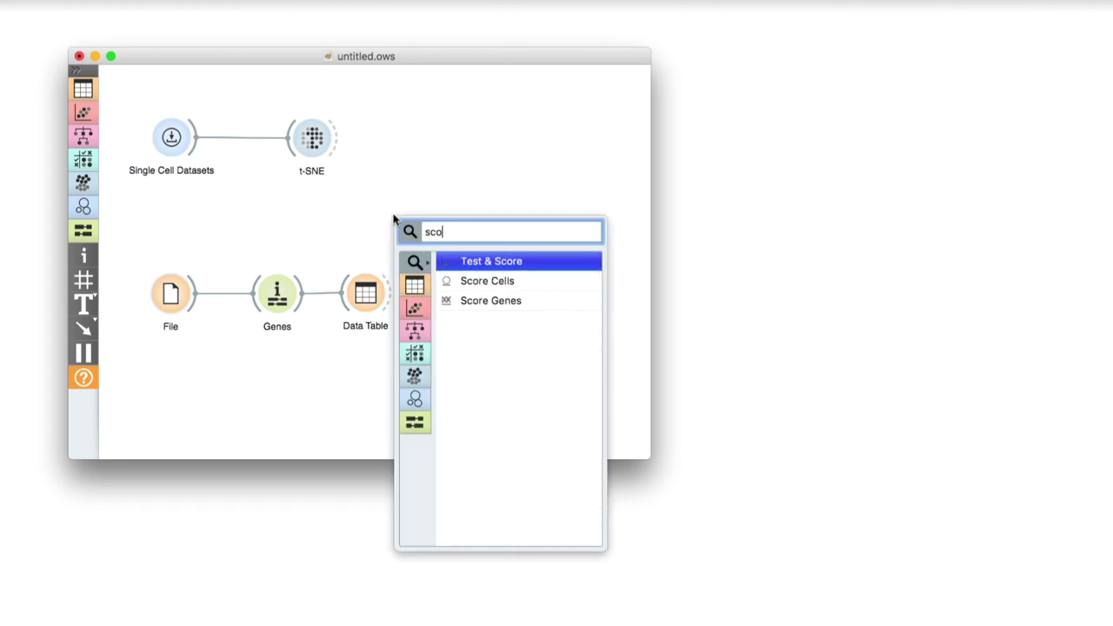
pyautogui.press('Down')
pyautogui.press('Return')
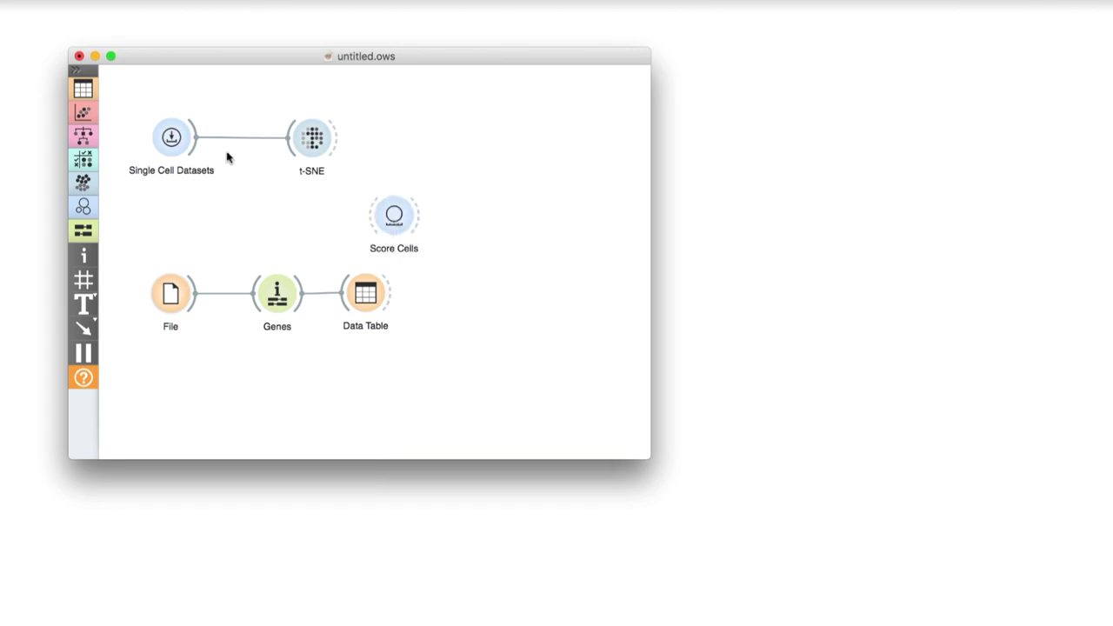
pyautogui.moveTo(193, 141); pyautogui.dragTo(455, 223)
pyautogui.click(489, 318)
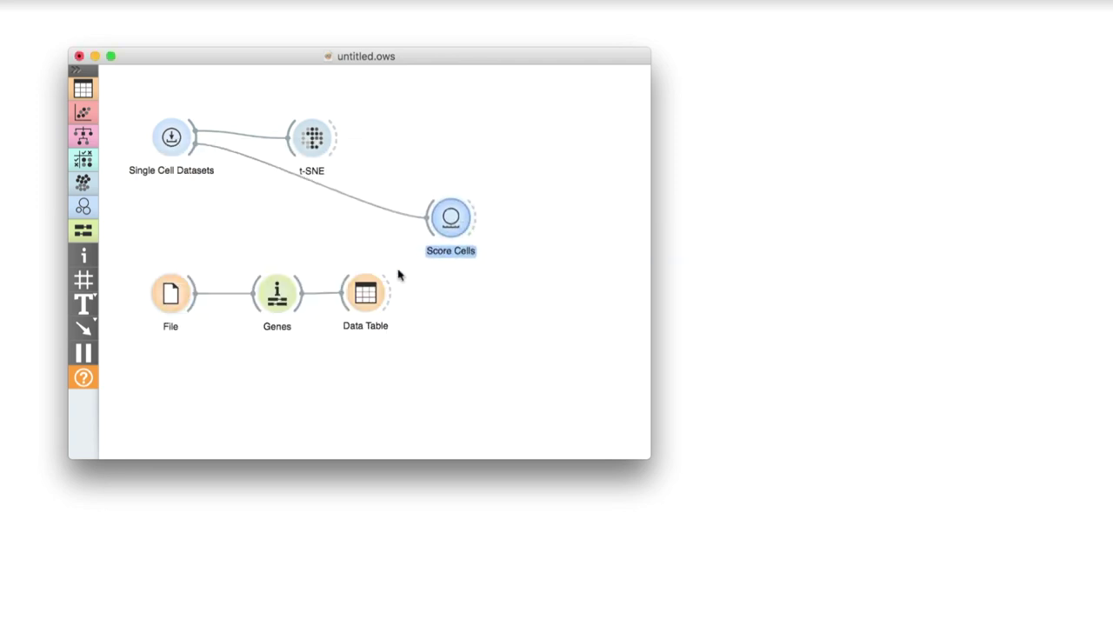
# Step: Feed the gene Data Table into Score Cells and add a Data Table after Score Cells
pyautogui.click(403, 274)
pyautogui.moveTo(404, 274); pyautogui.dragTo(534, 218)
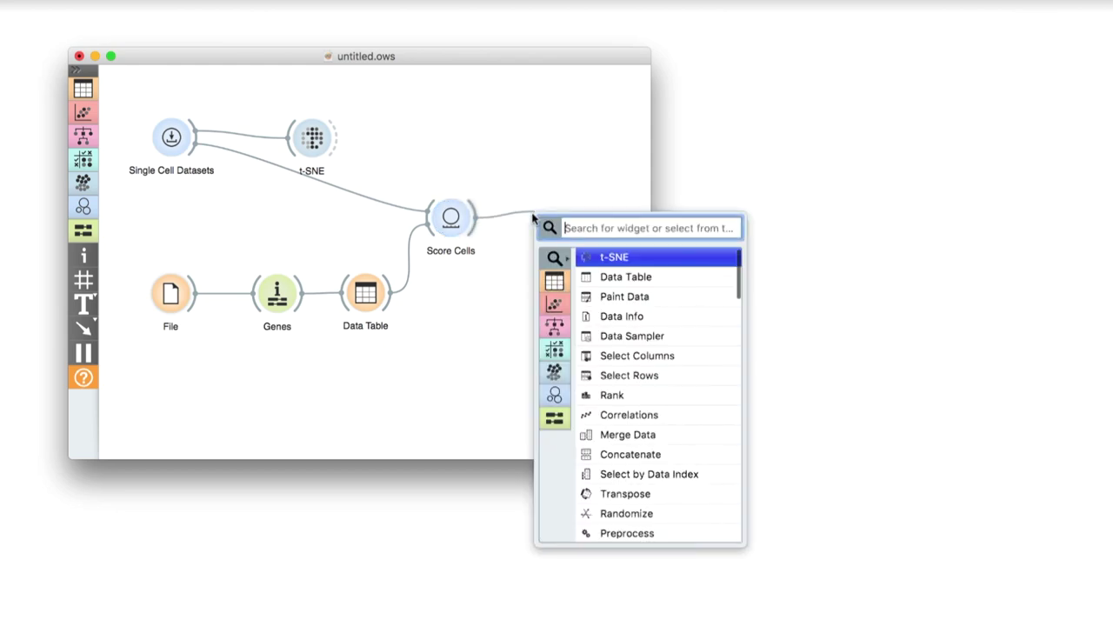
pyautogui.write('data')
pyautogui.press('Return')
# Step: Open the scored Data Table, move it aside and widen it to show more columns
pyautogui.doubleClick(556, 212)
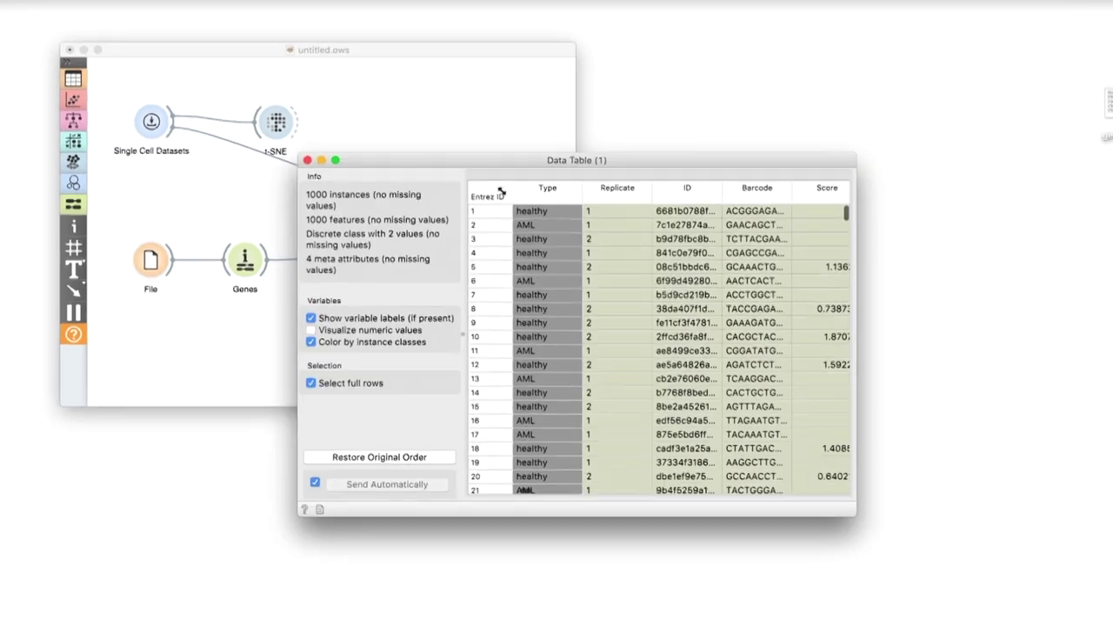
pyautogui.moveTo(639, 178); pyautogui.dragTo(749, 92)
pyautogui.moveTo(631, 77); pyautogui.dragTo(706, 40)
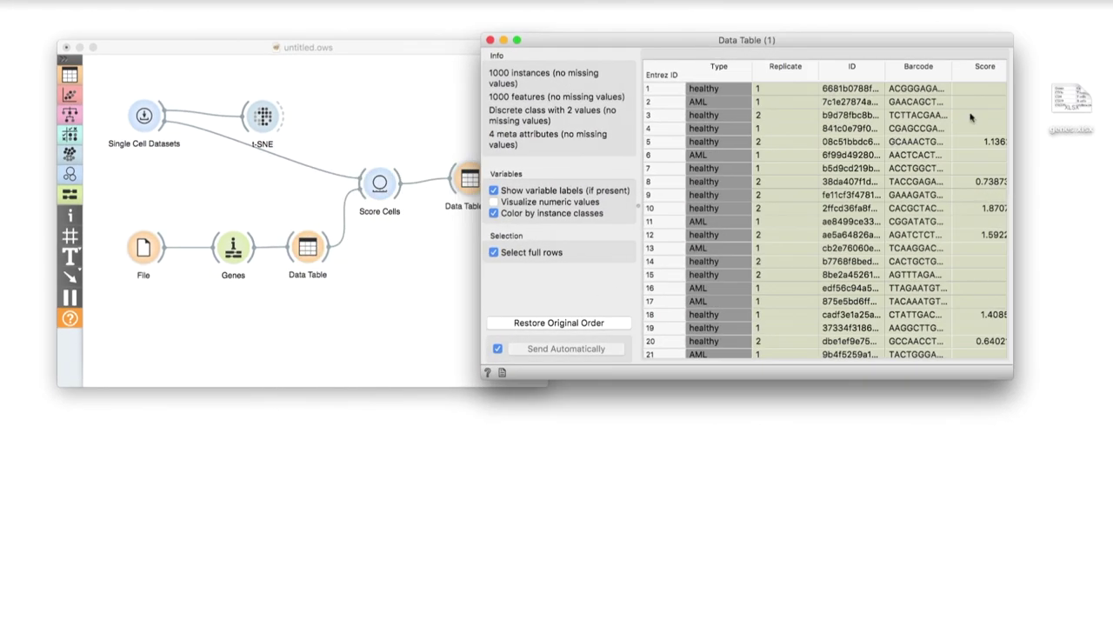
pyautogui.moveTo(1011, 120); pyautogui.dragTo(1069, 114)
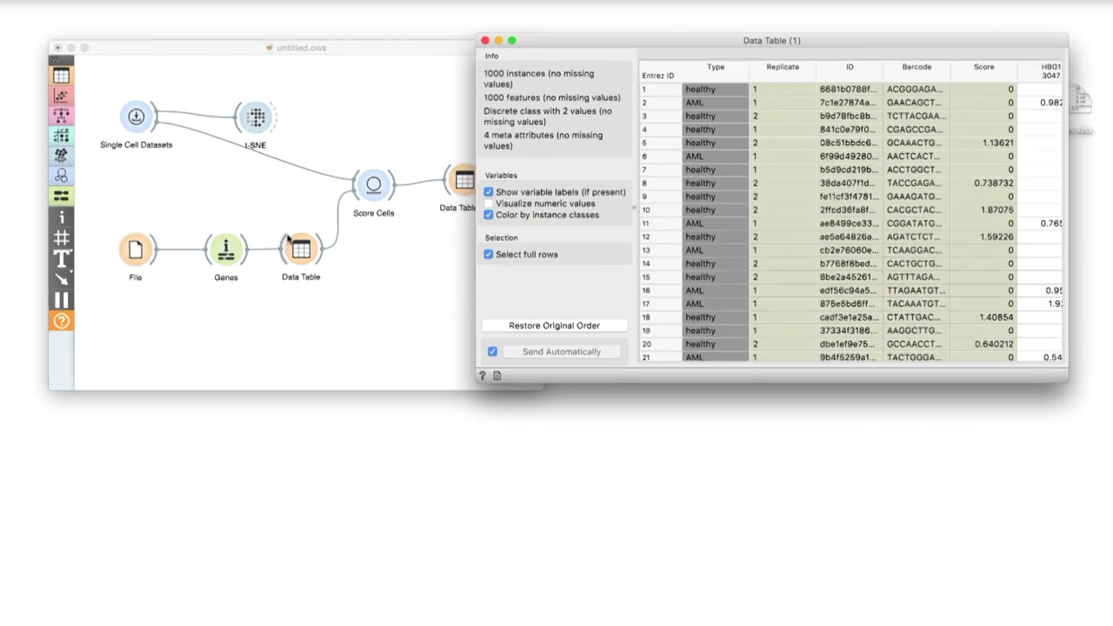
# Step: In the gene table try CD19, then CD235a, then select CD3e and CD8; close both tables
pyautogui.doubleClick(307, 249)
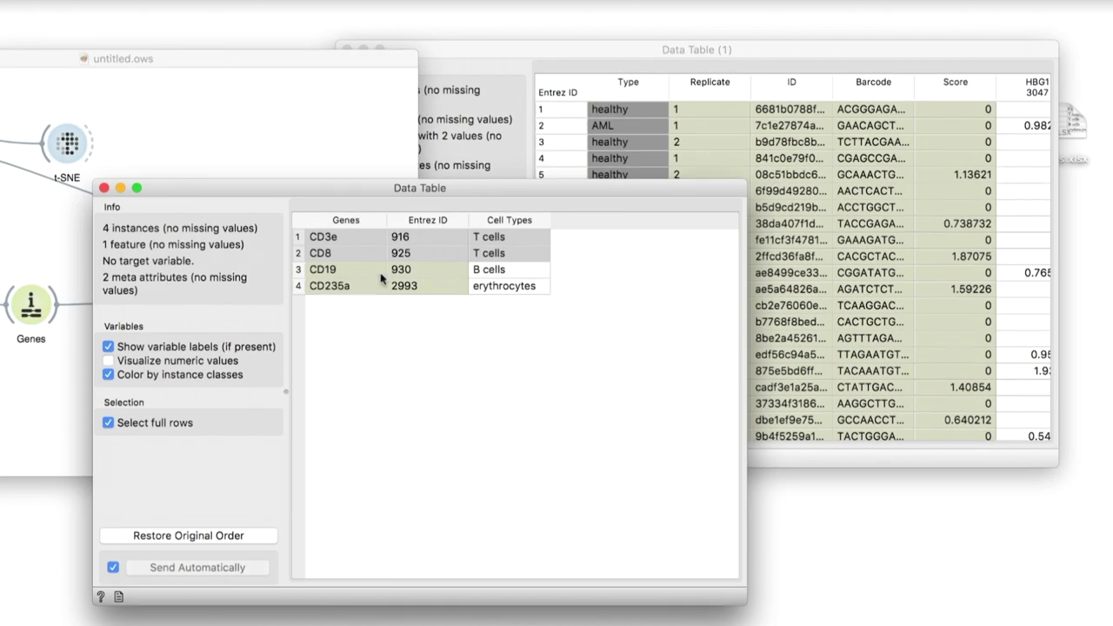
pyautogui.click(381, 276)
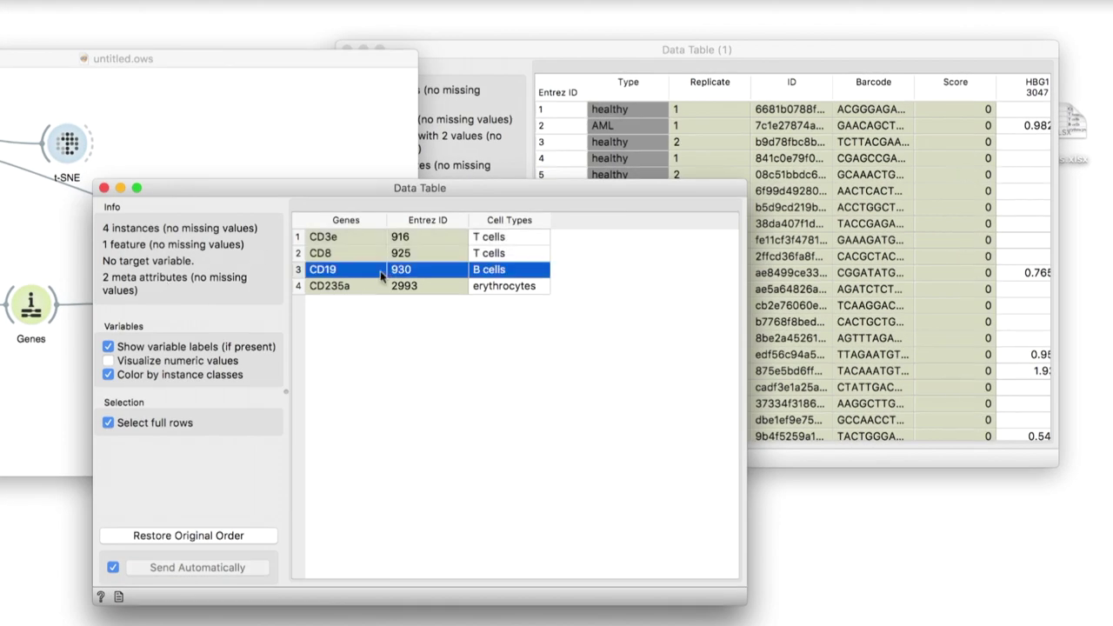
pyautogui.click(418, 285)
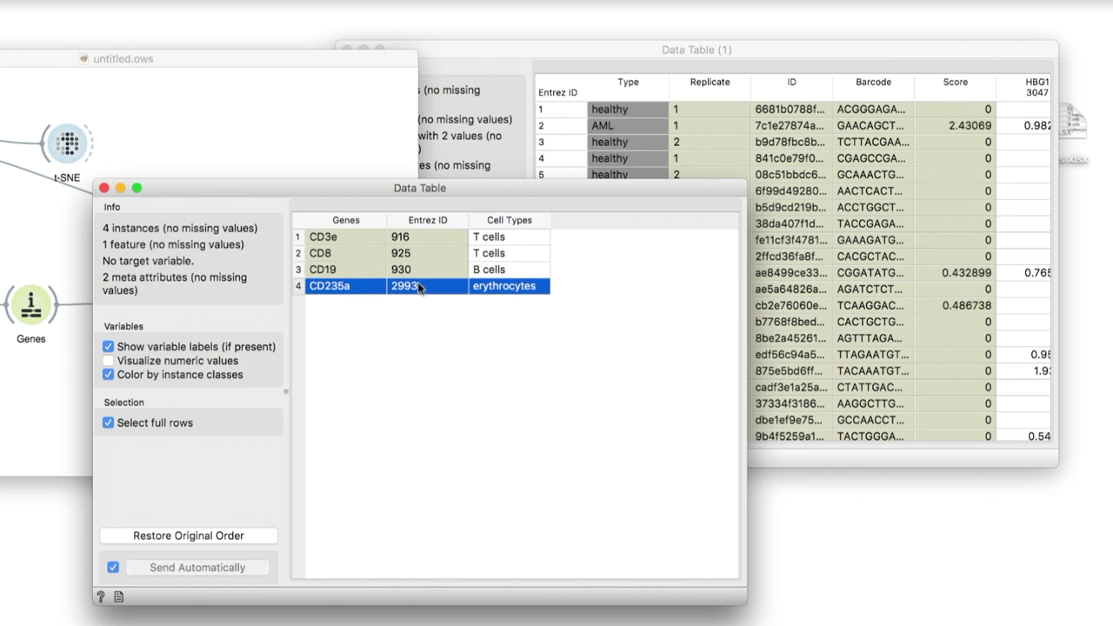
pyautogui.moveTo(417, 236); pyautogui.dragTo(423, 254)
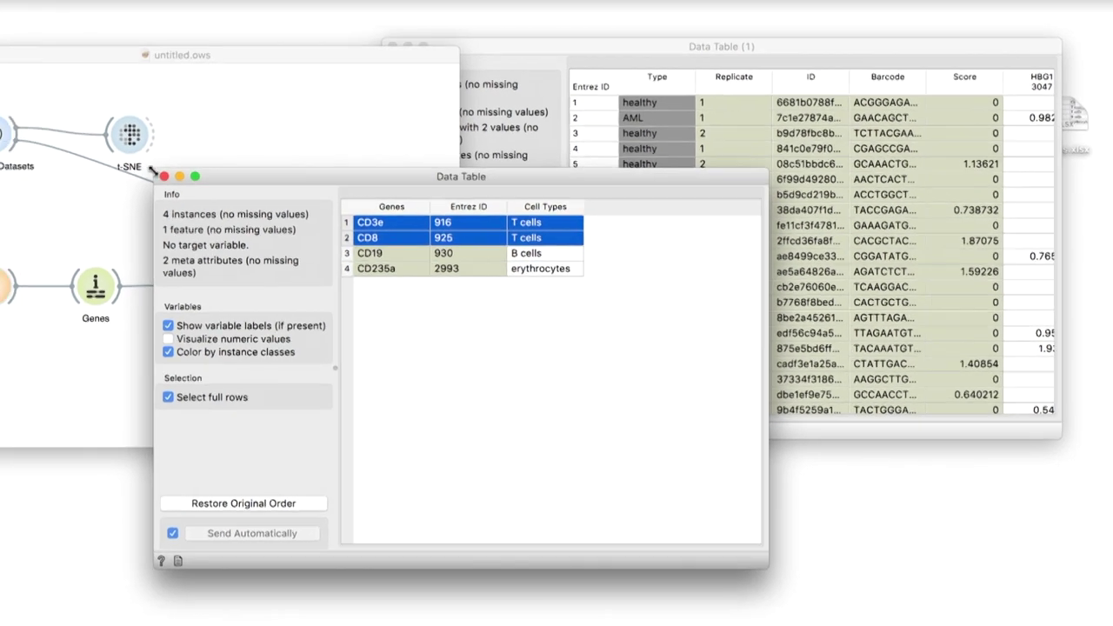
pyautogui.click(104, 188)
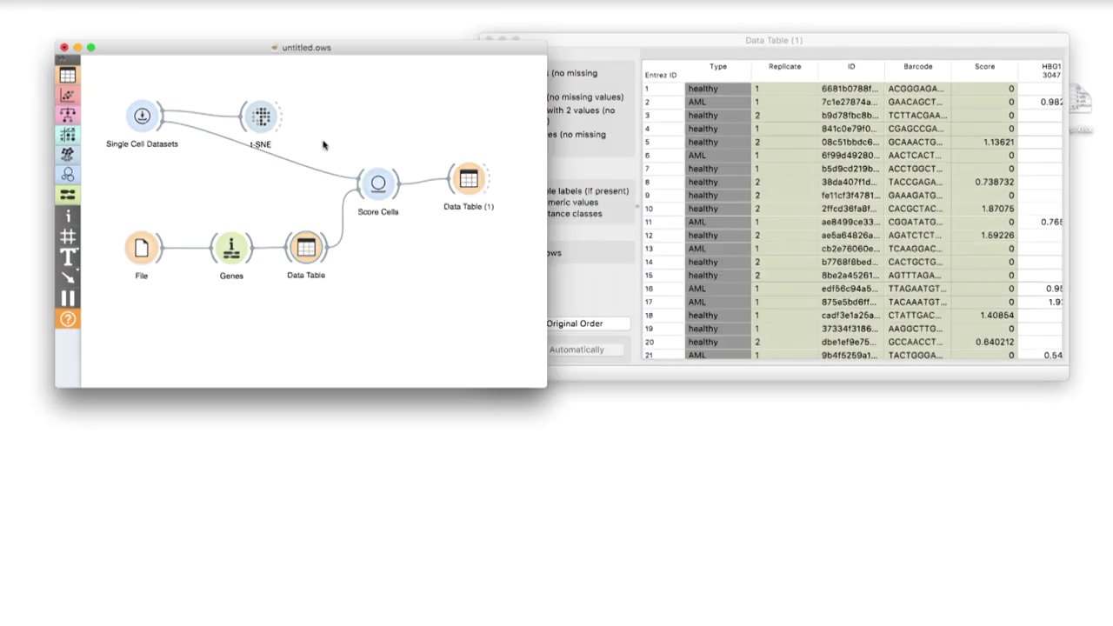
pyautogui.click(489, 39)
# Step: Add a t-SNE widget after Score Cells and open its plot
pyautogui.moveTo(397, 193); pyautogui.dragTo(463, 246)
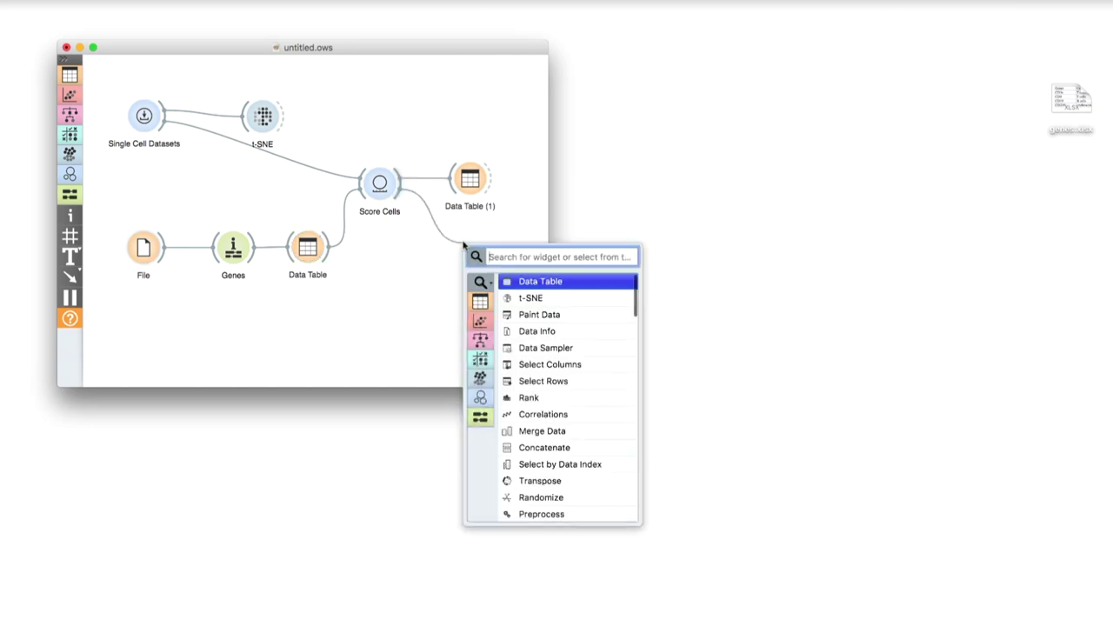
pyautogui.write('tsn')
pyautogui.press('Return')
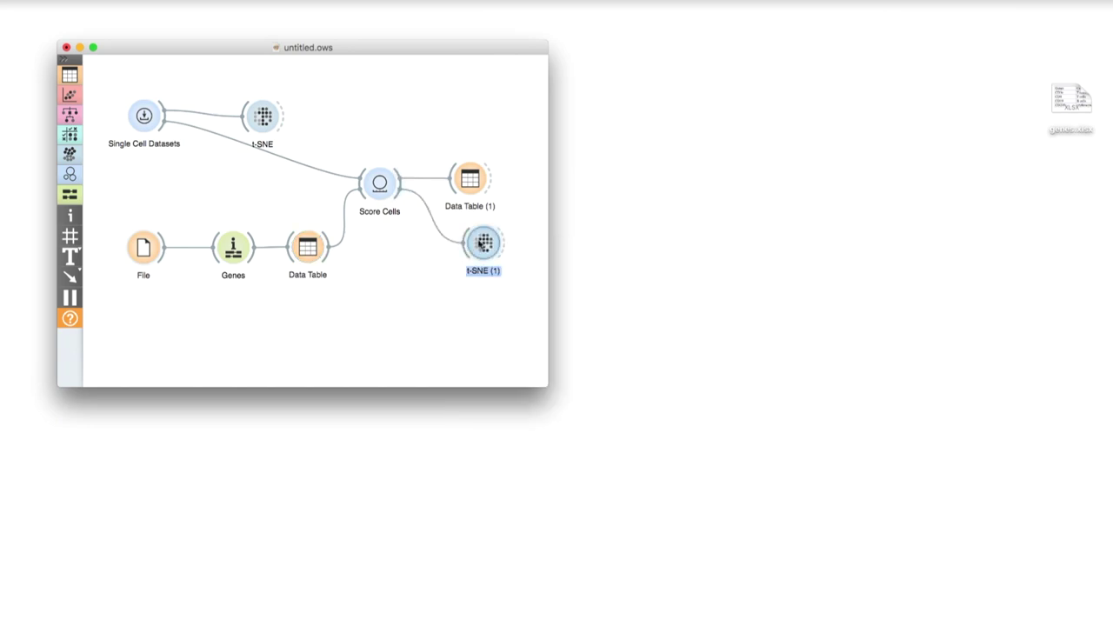
pyautogui.doubleClick(481, 245)
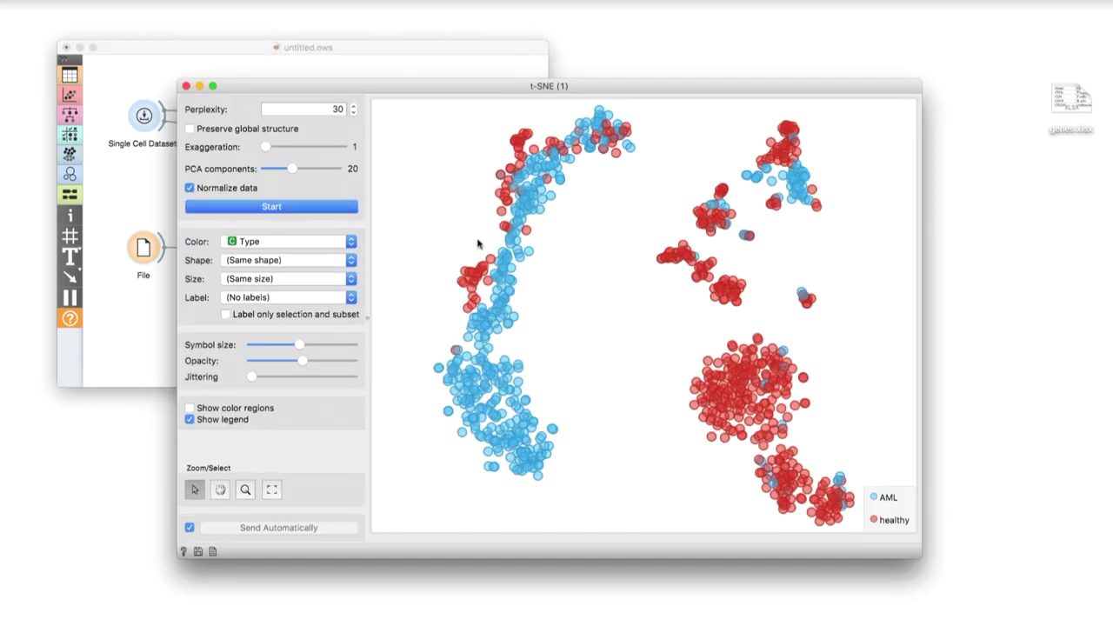
# Step: Set point colour and size to Score and hide the plot settings panel
pyautogui.click(352, 242)
pyautogui.click(261, 293)
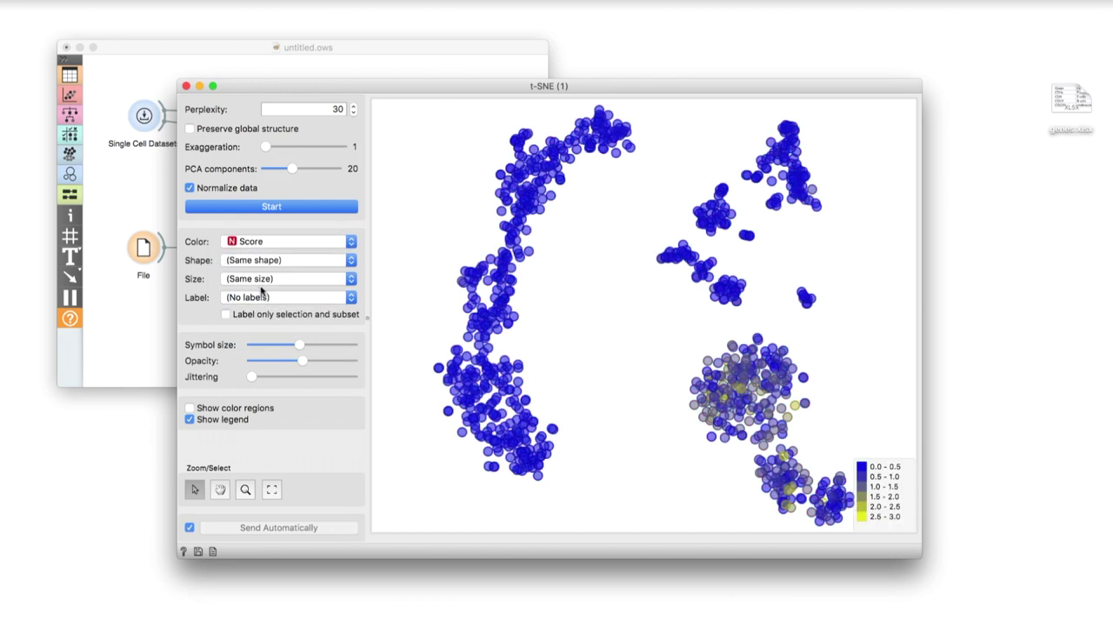
pyautogui.click(263, 278)
pyautogui.click(259, 300)
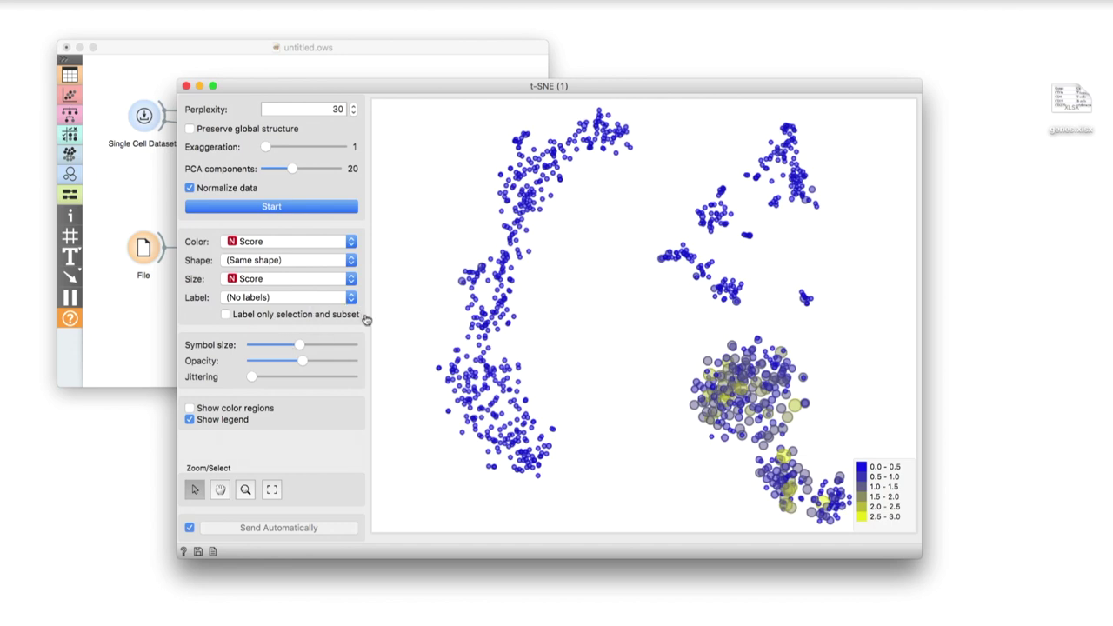
pyautogui.click(366, 320)
pyautogui.moveTo(565, 87); pyautogui.dragTo(653, 17)
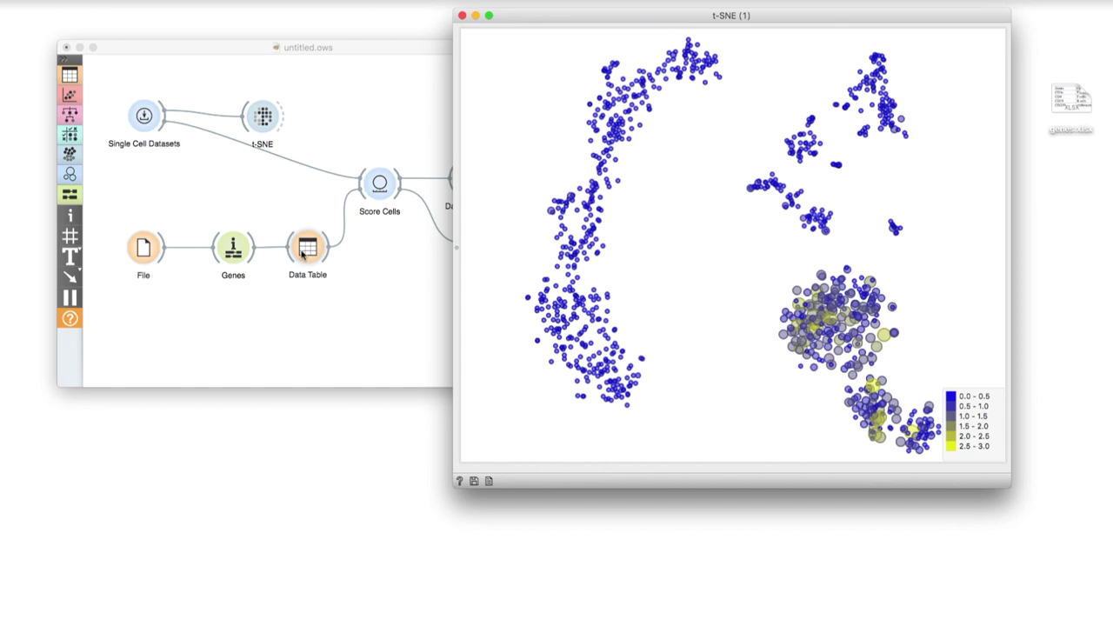
# Step: Open the marker gene Data Table, hide its controls, and place it beside the t-SNE (1) plot
pyautogui.doubleClick(303, 251)
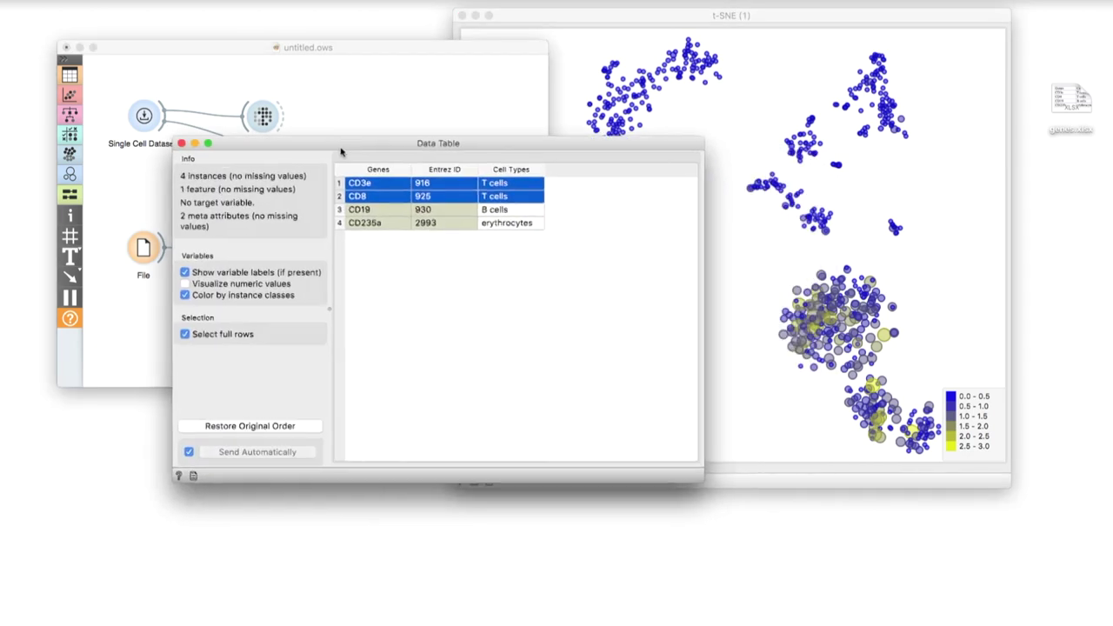
pyautogui.moveTo(341, 152); pyautogui.dragTo(285, 170)
pyautogui.click(273, 323)
pyautogui.moveTo(441, 163); pyautogui.dragTo(410, 167)
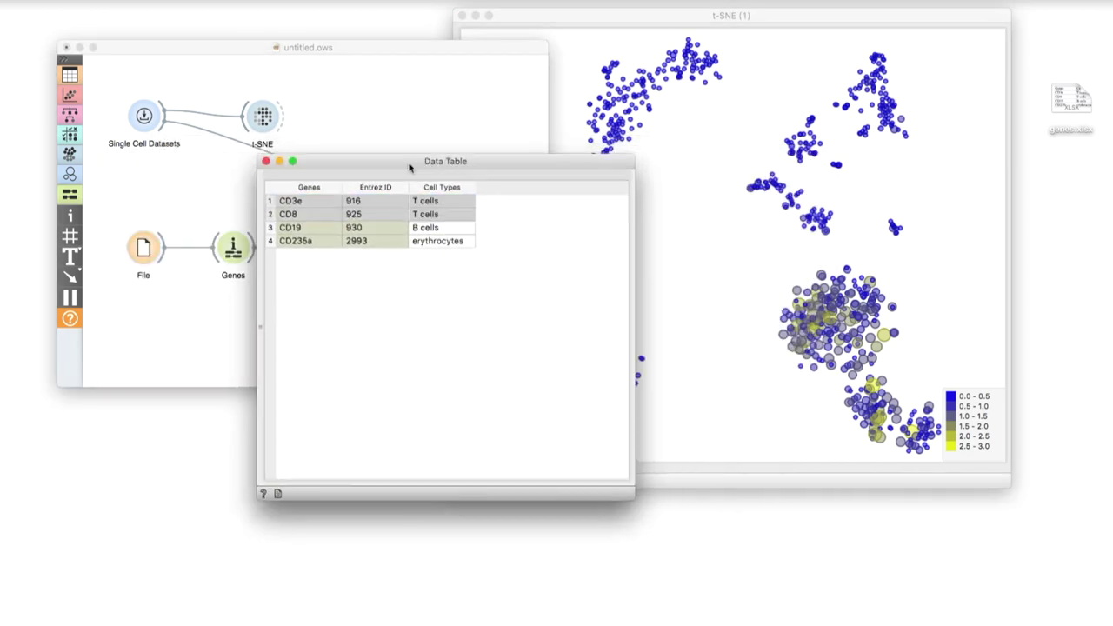
pyautogui.click(626, 14)
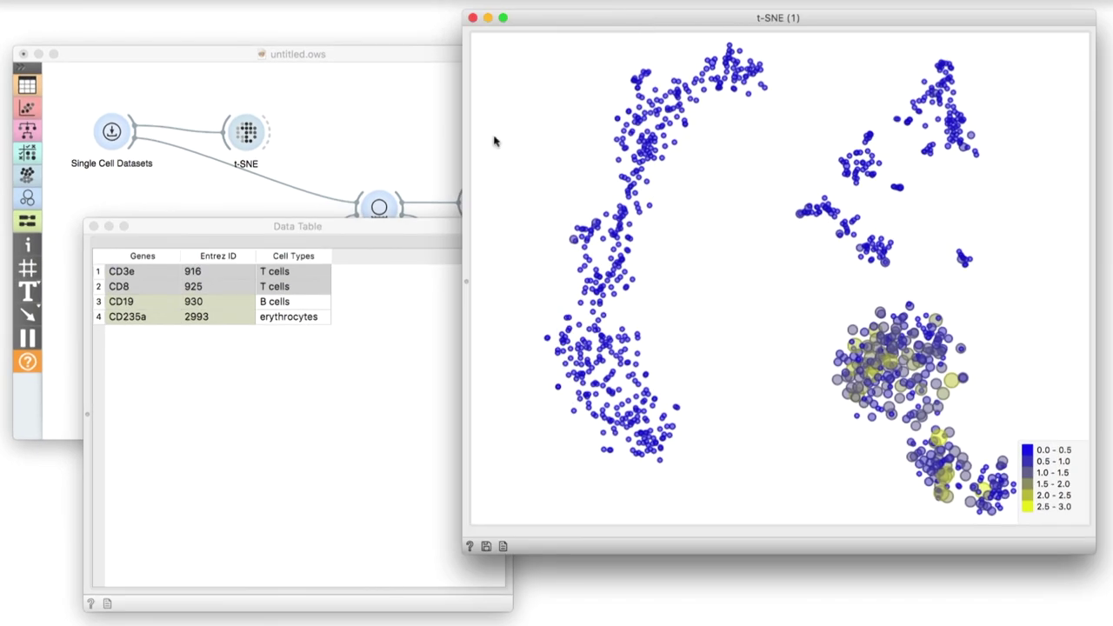
pyautogui.moveTo(343, 228); pyautogui.dragTo(285, 236)
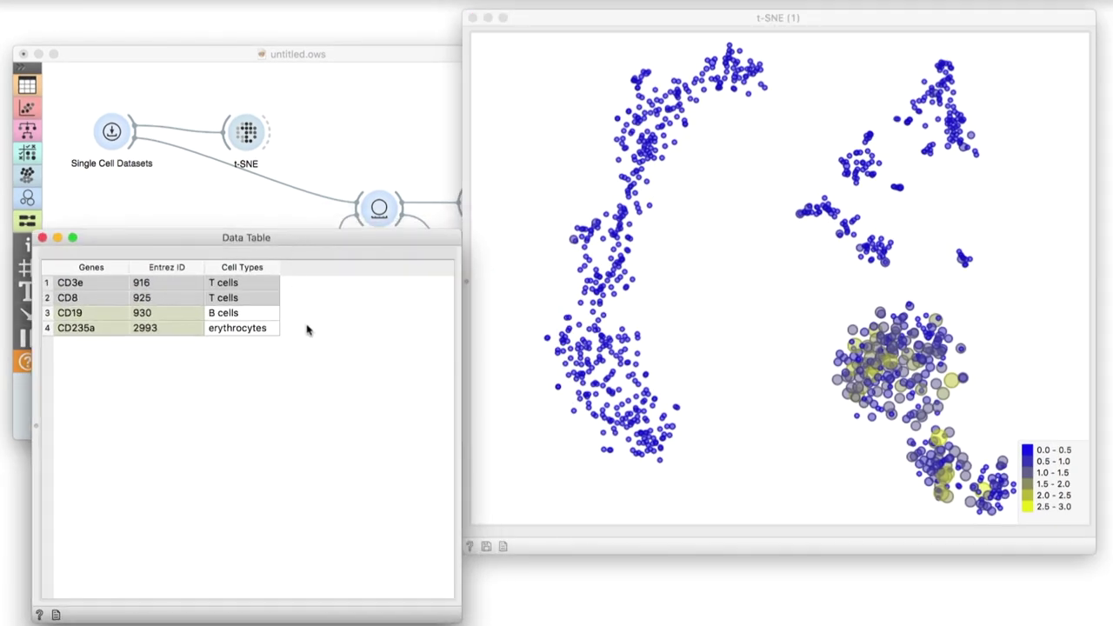
# Step: Score cells by CD19 (B cells), then CD235a (erythrocytes), then CD3e and CD8 (T cells)
pyautogui.click(145, 318)
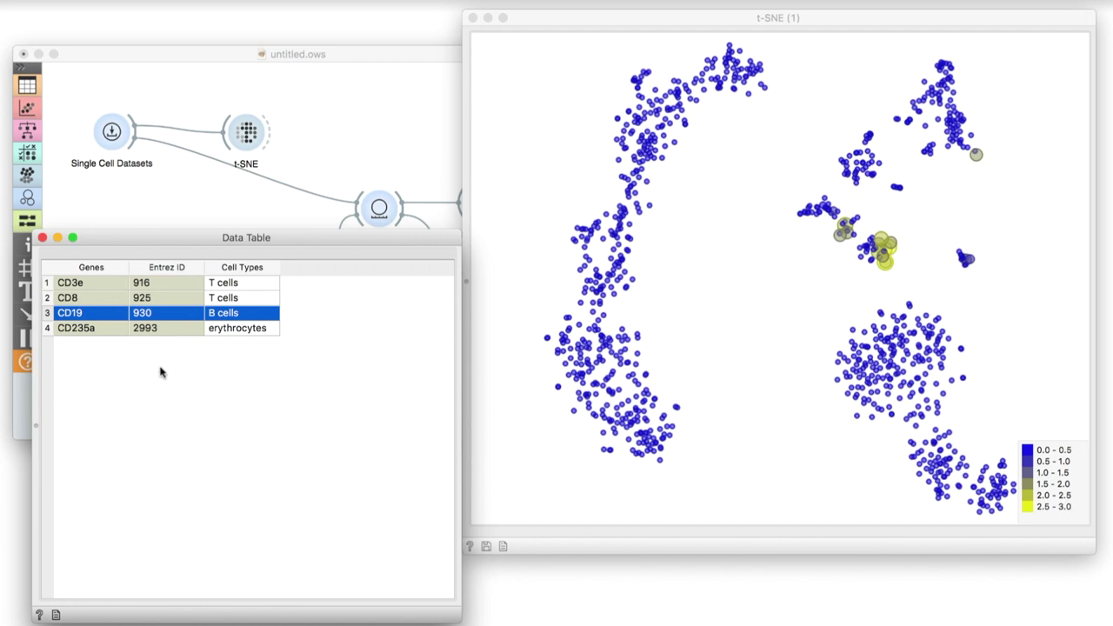
pyautogui.click(155, 331)
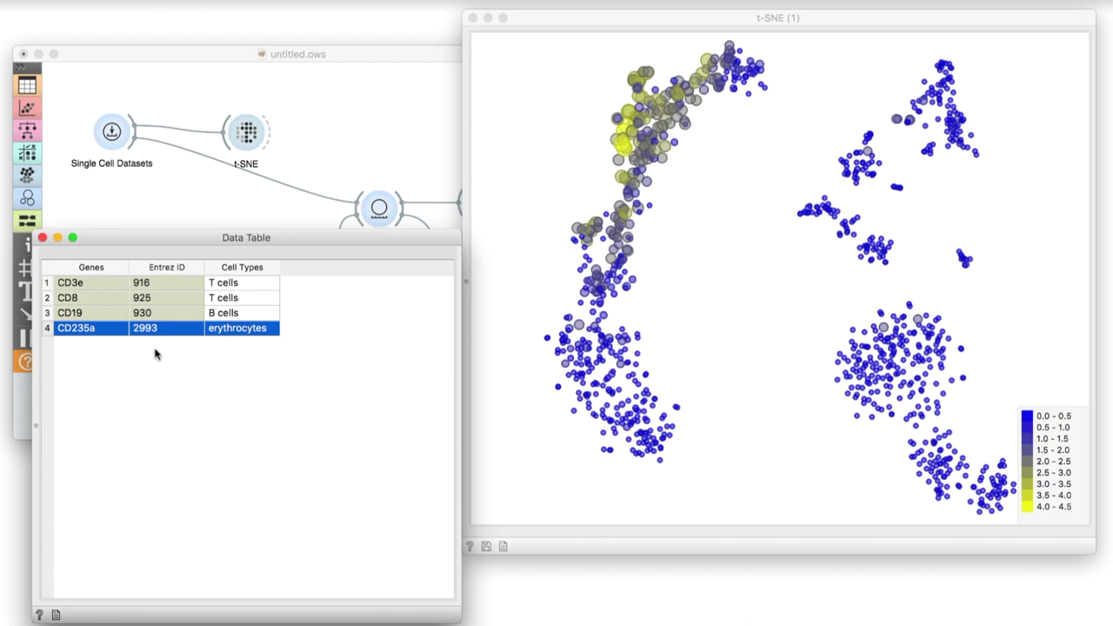
pyautogui.moveTo(153, 286); pyautogui.dragTo(155, 299)
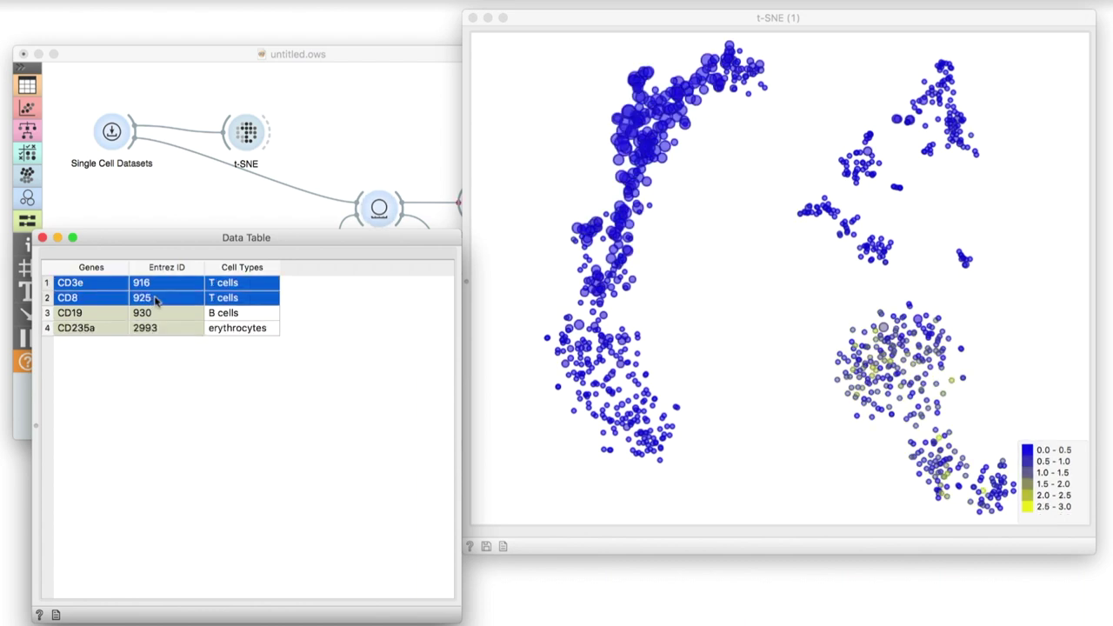